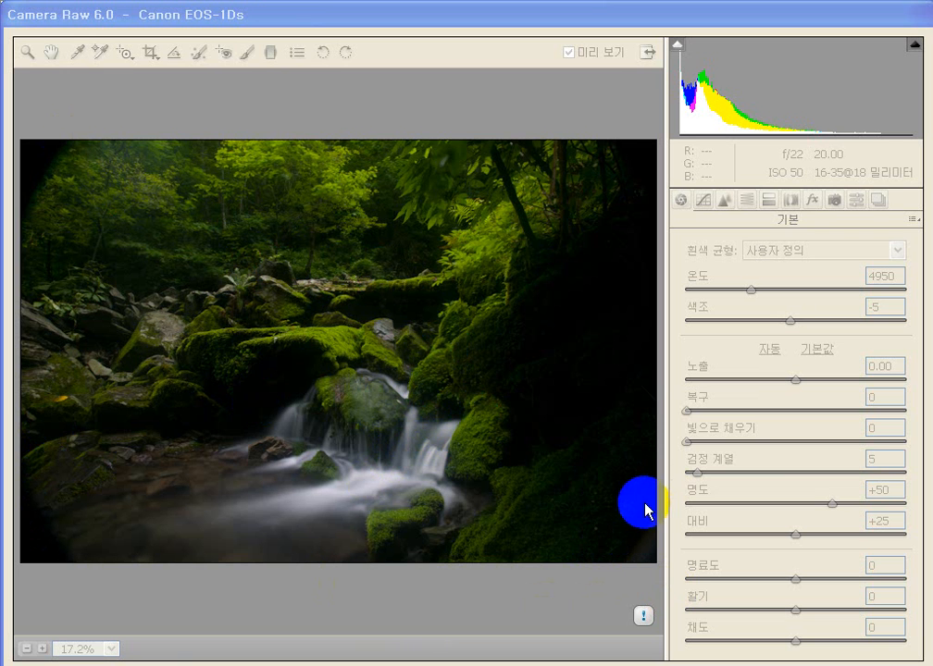
Step: Crop the photo to a custom 11 to 14 ratio at full height, trimming the strips along its left and right edges
click(418, 72)
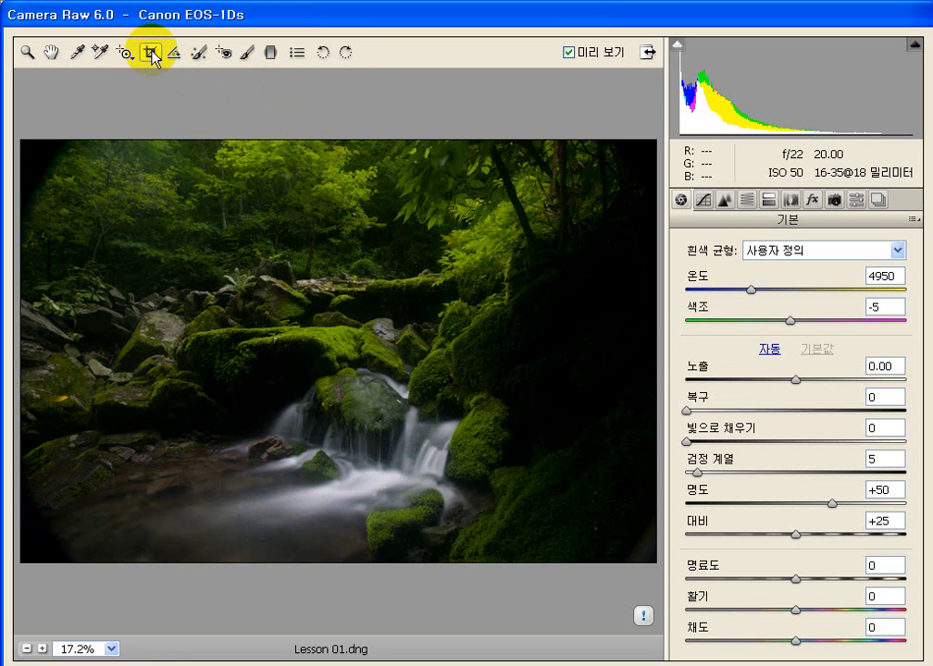
right_click(245, 304)
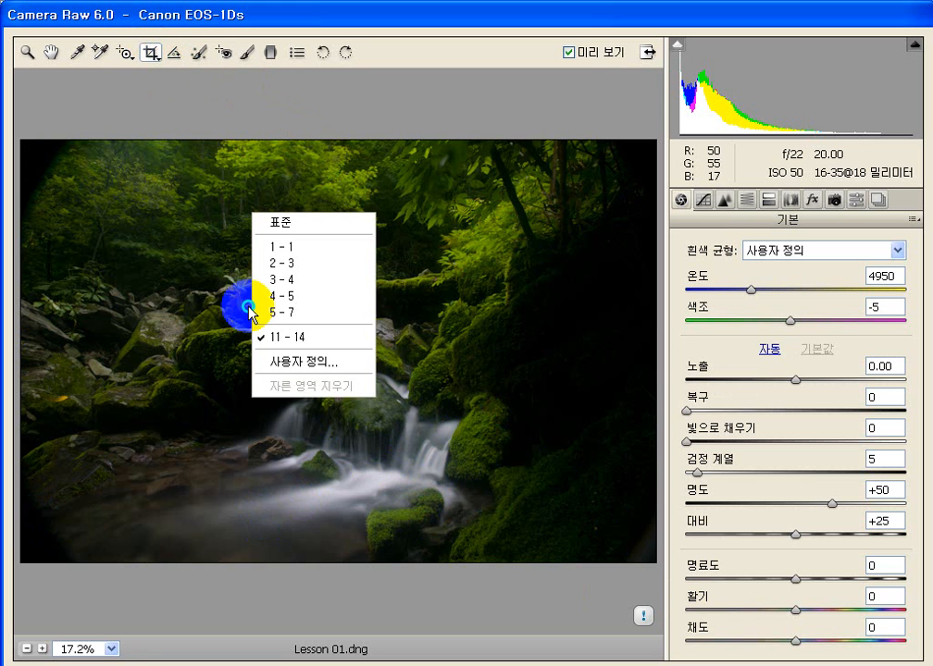
click(297, 365)
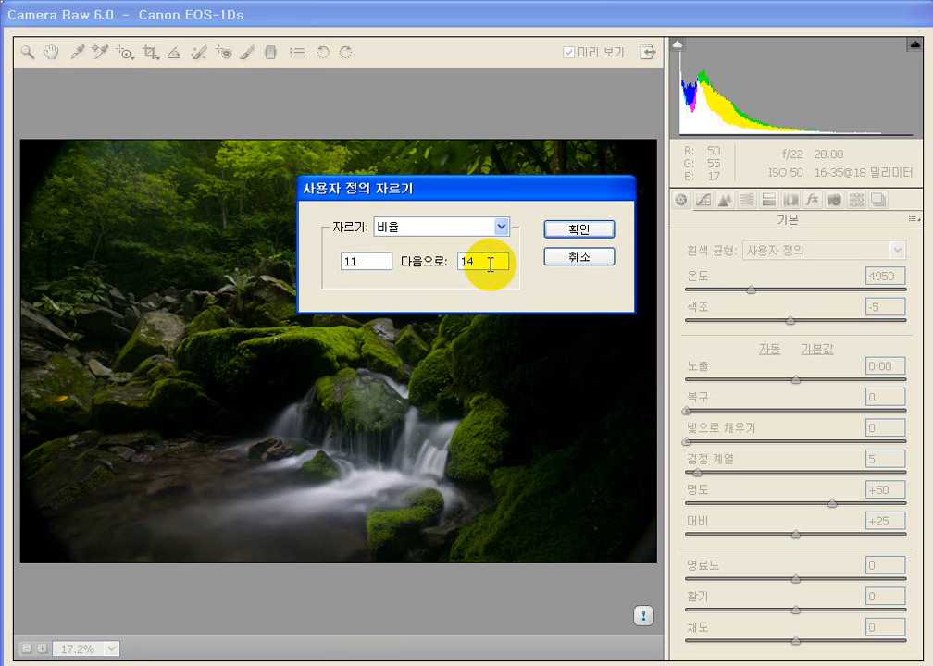
click(80, 163)
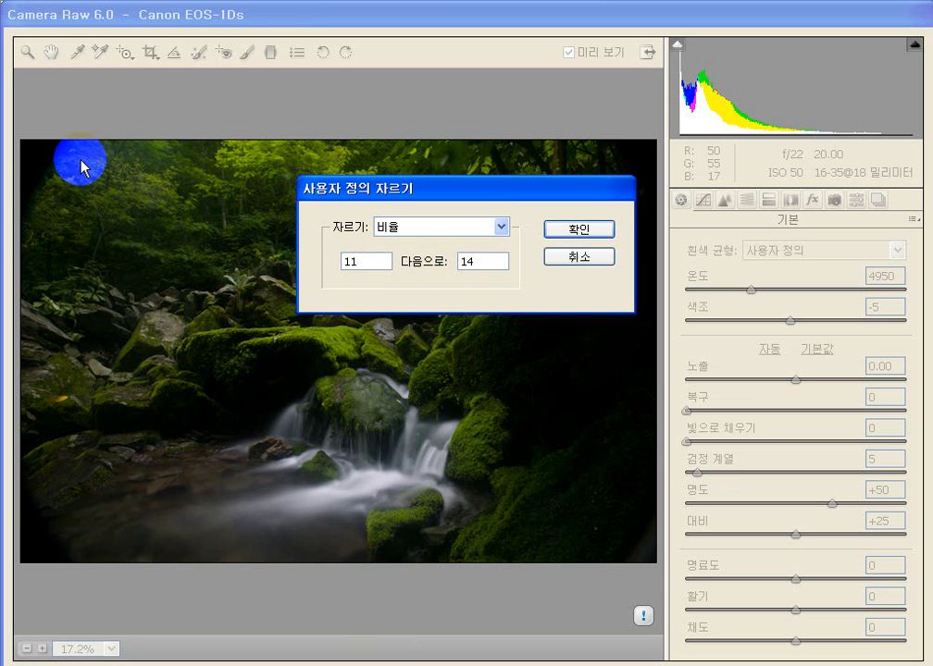
click(579, 230)
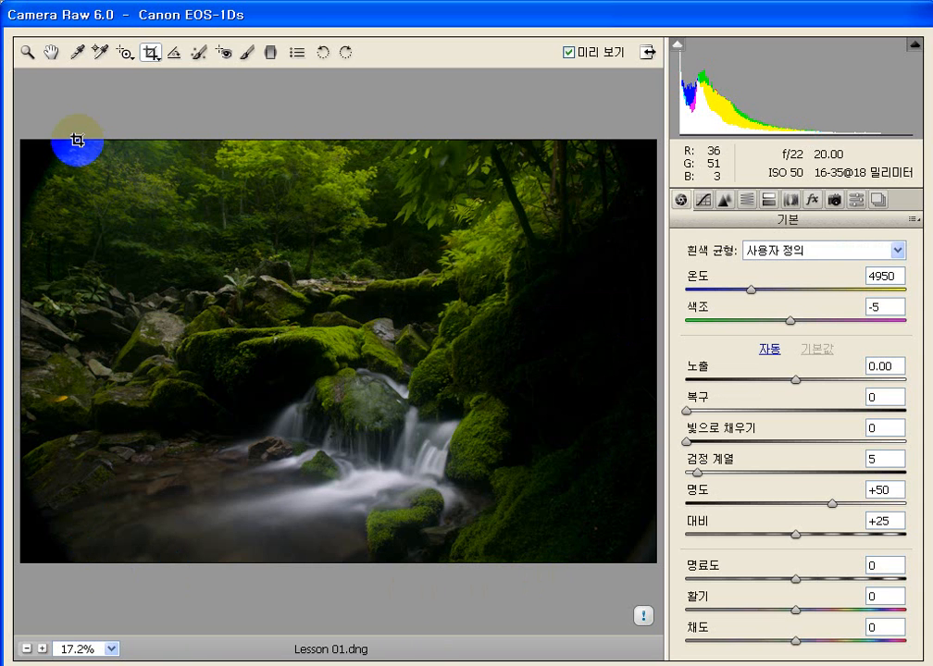
drag(77, 140, 589, 581)
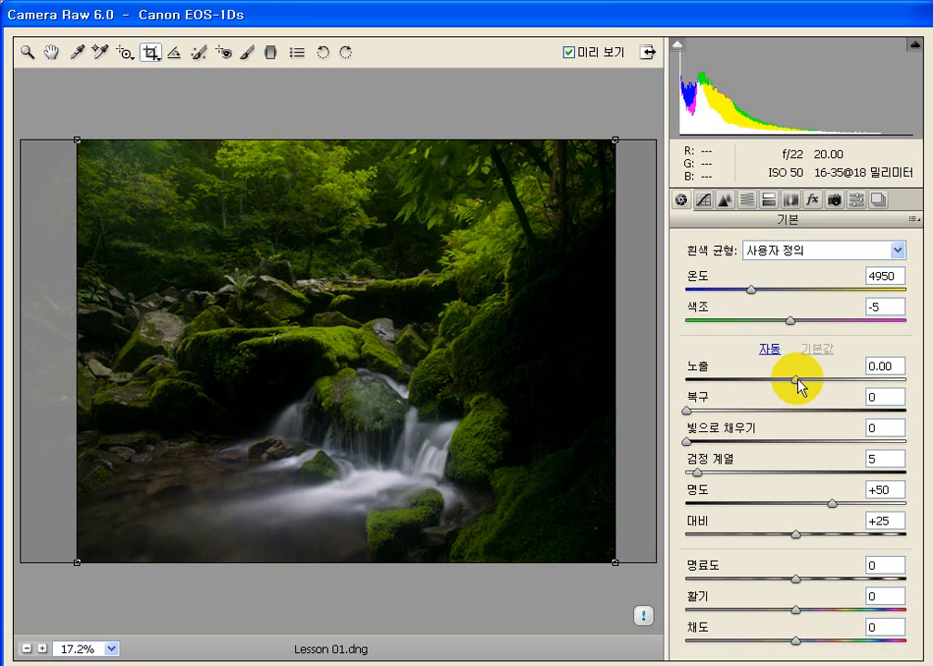
Step: Set the exposure to +0.70 and the blacks to 2
drag(797, 381, 798, 376)
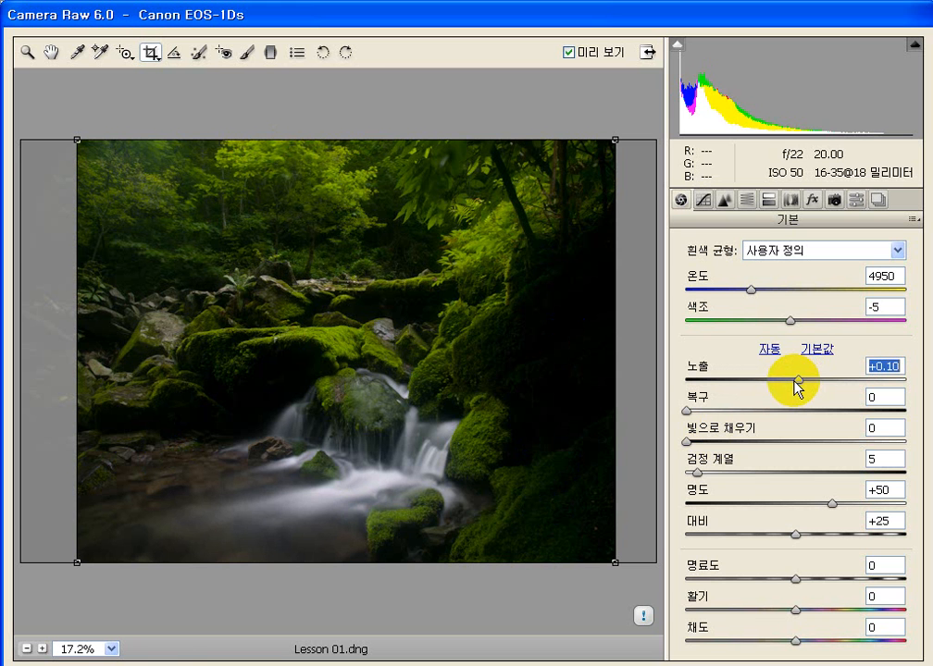
double_click(796, 379)
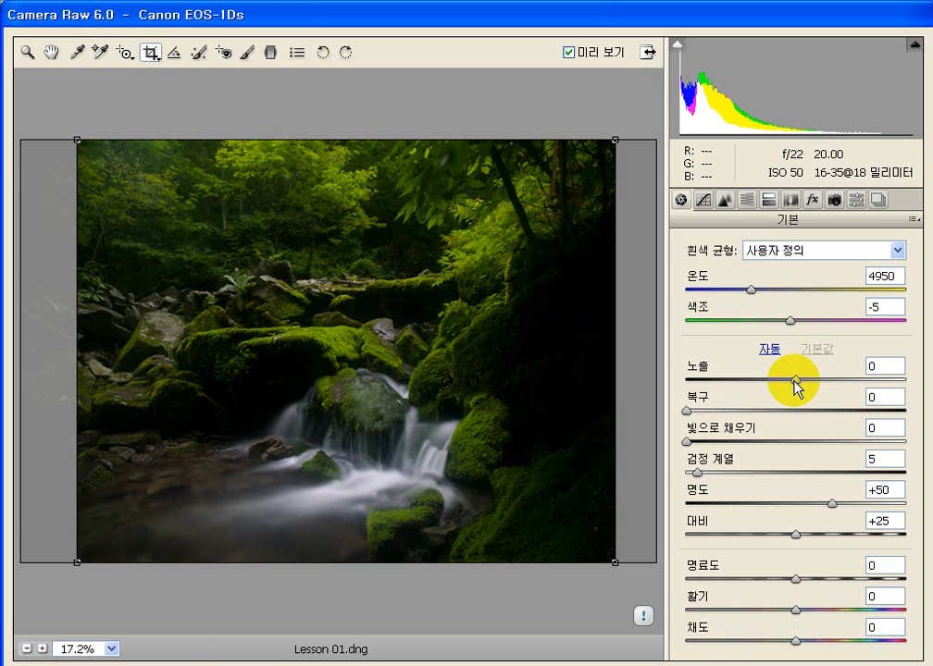
text(7)
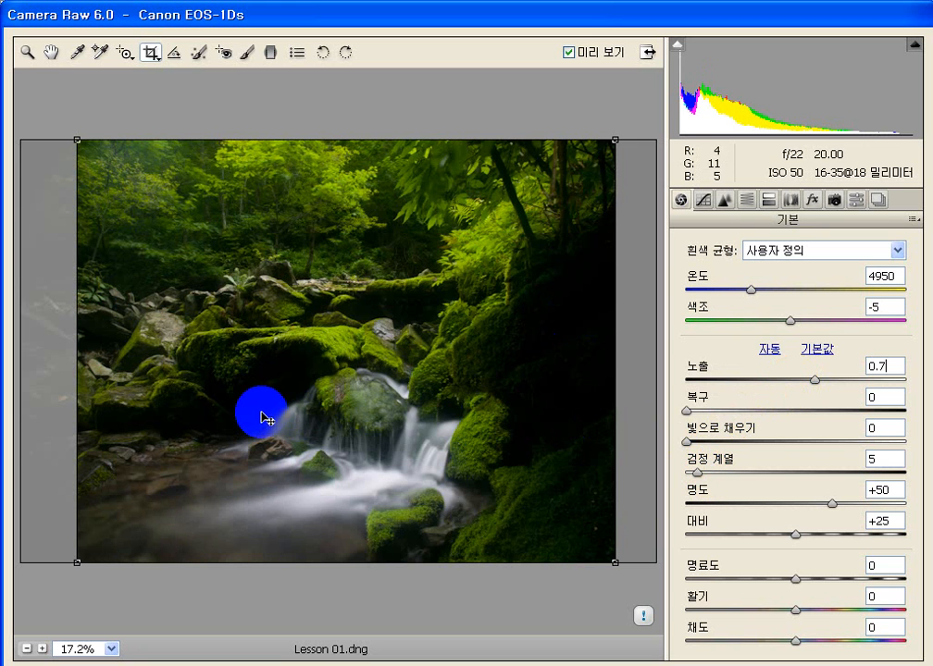
click(696, 475)
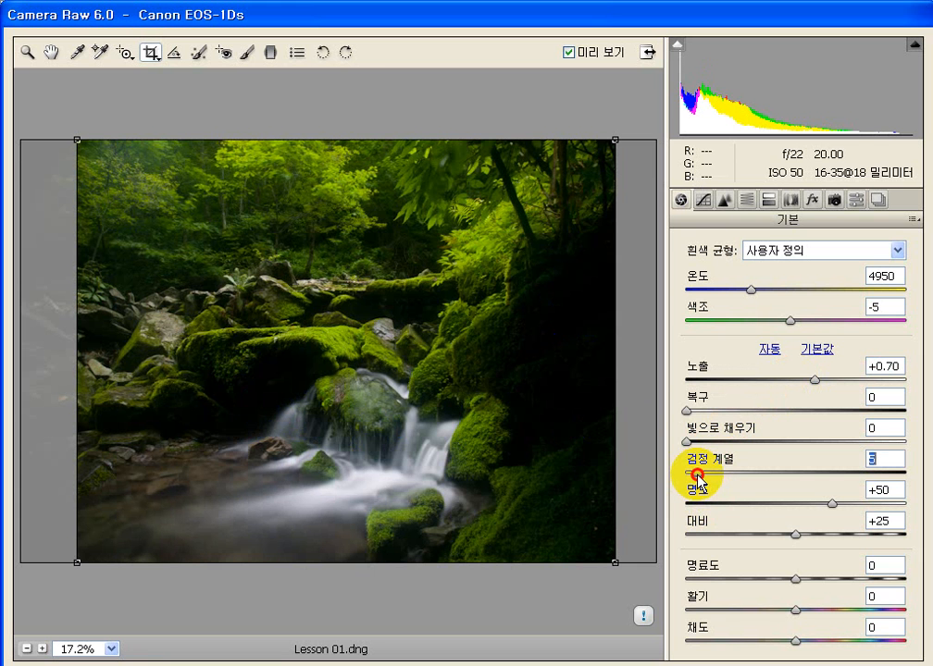
drag(697, 474, 691, 476)
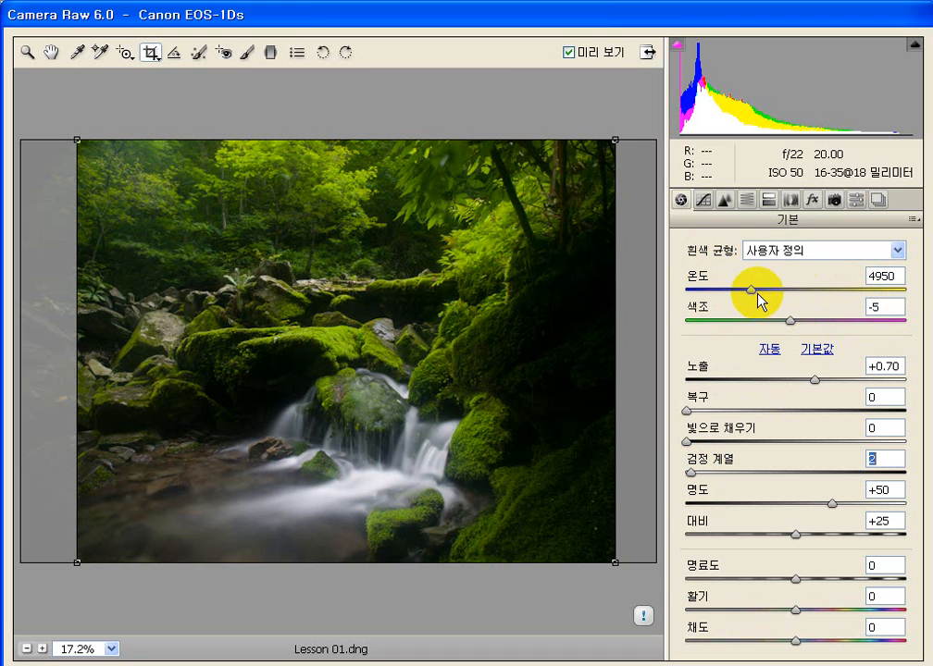
Step: Cool the white balance to a temperature of 4300 and set the tint to -15
mouse_move(757, 294)
mouse_down()
mouse_move(912, 305)
mouse_move(741, 287)
mouse_move(681, 291)
mouse_move(721, 296)
mouse_up()
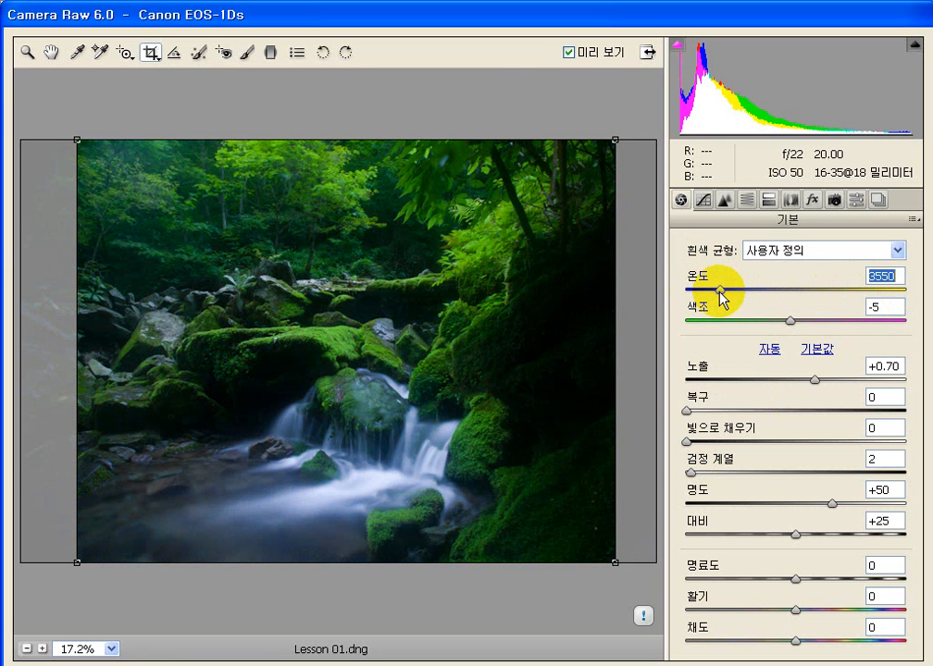
drag(720, 294, 737, 293)
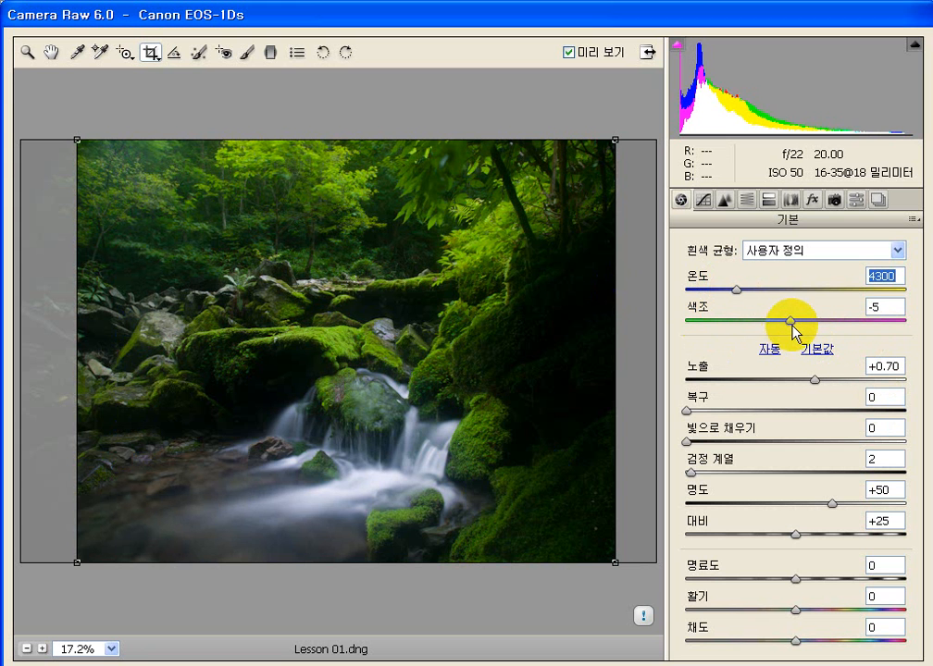
mouse_move(791, 324)
mouse_down()
mouse_move(785, 318)
mouse_move(783, 332)
mouse_move(780, 323)
mouse_up()
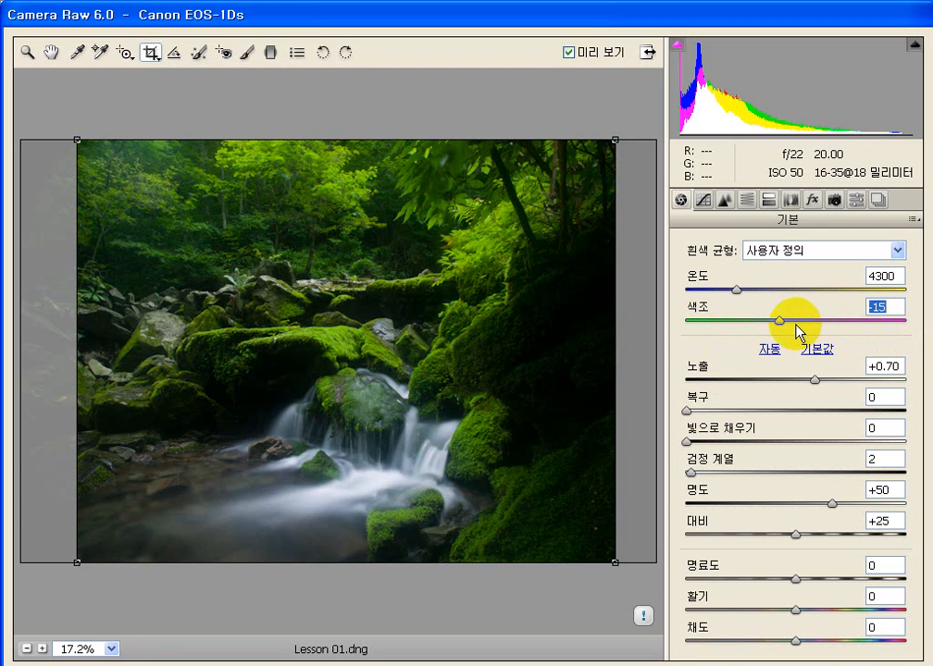
click(585, 274)
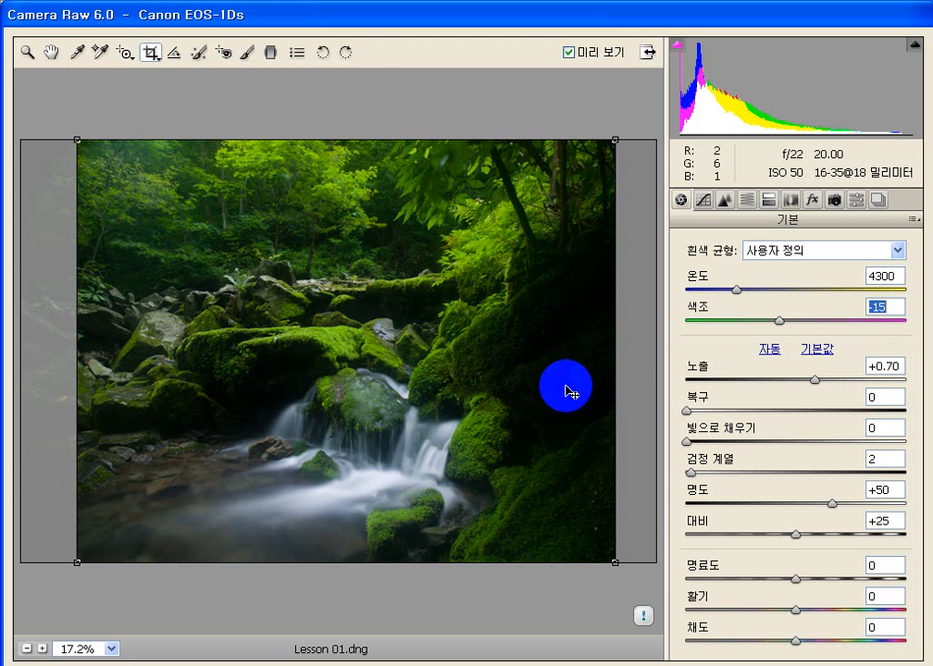
Step: Move the highlight point of the point tone curve to input 188, output 196
click(707, 205)
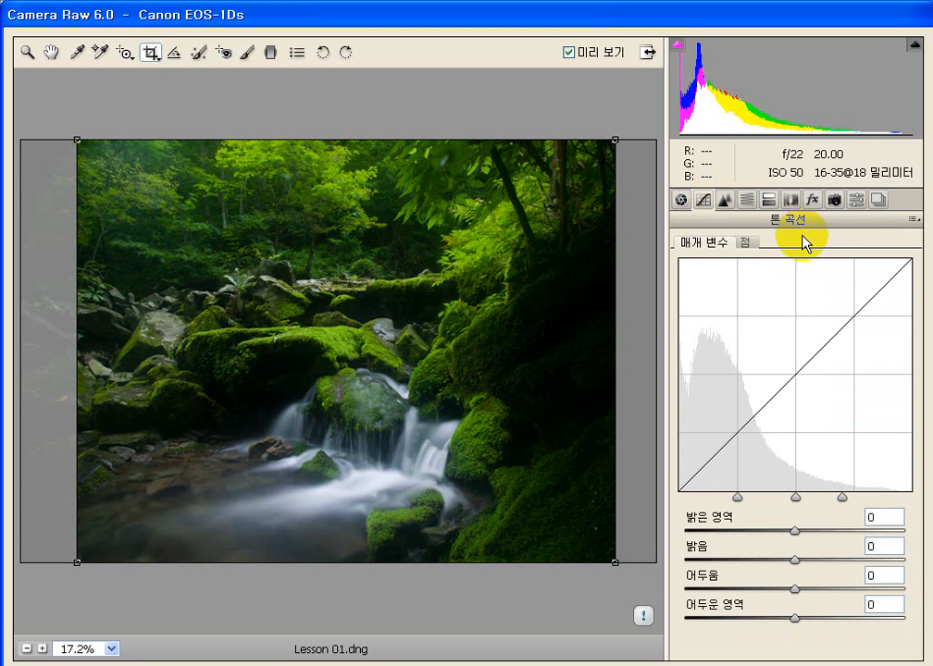
click(757, 244)
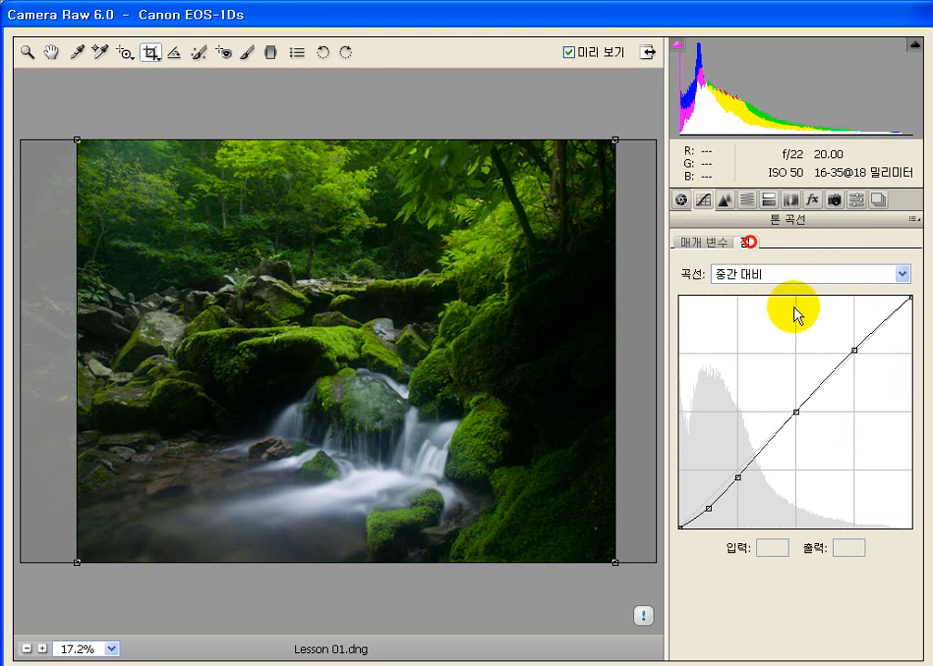
click(854, 350)
mouse_move(853, 350)
mouse_down()
mouse_move(837, 325)
mouse_move(850, 350)
mouse_up()
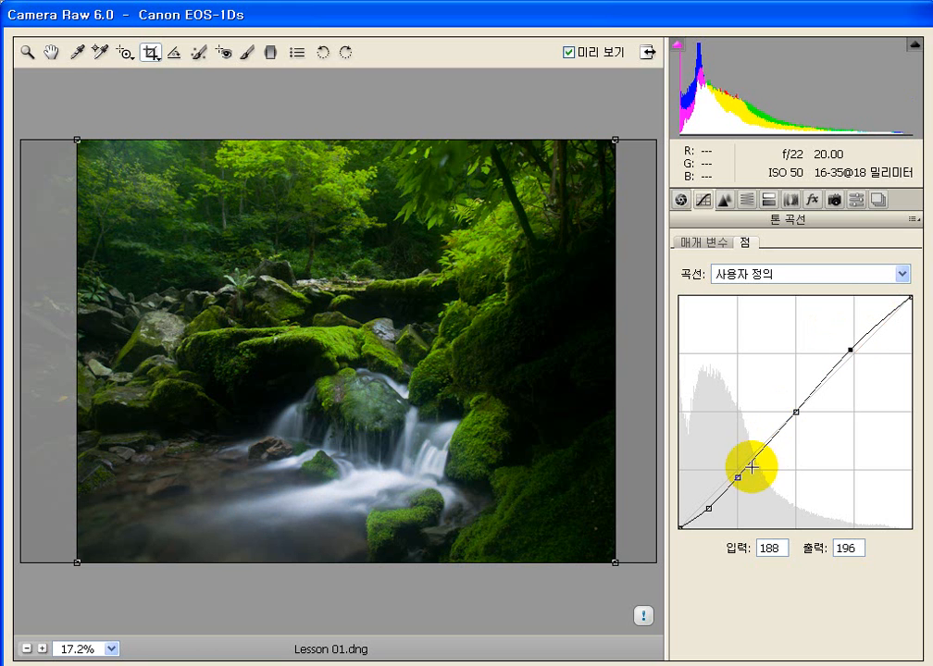
Step: Remove the darkest shadow point from the tone curve and move the remaining shadow point to input 68, output 55
drag(710, 507, 737, 472)
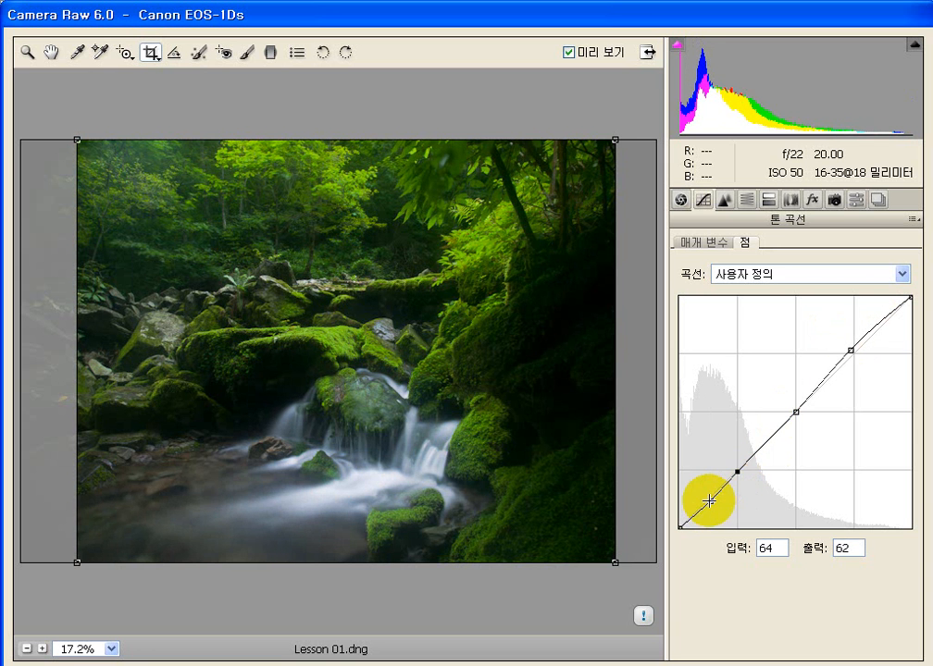
click(714, 496)
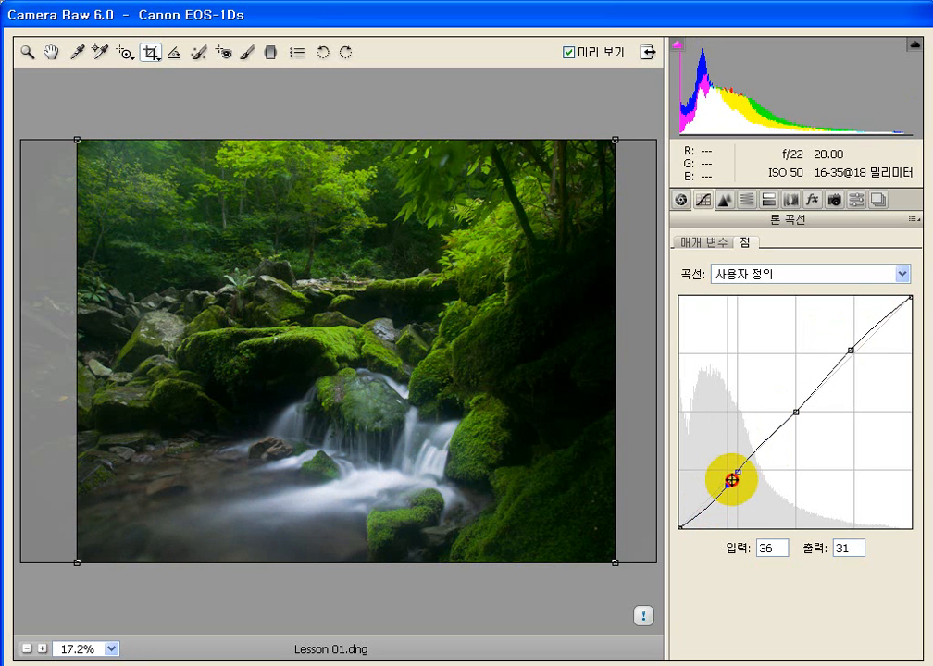
key(Delete)
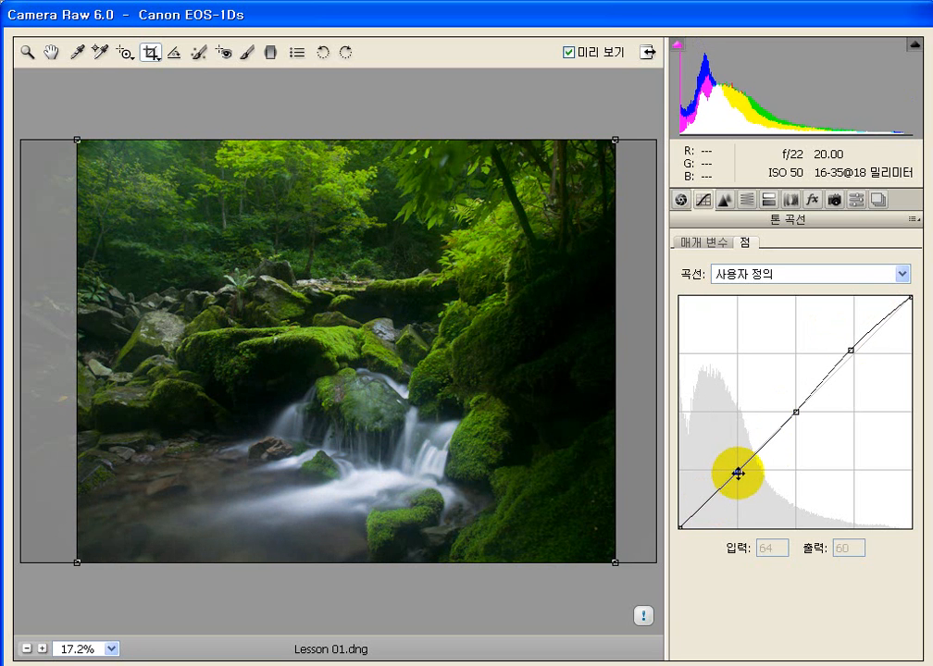
drag(739, 474, 740, 478)
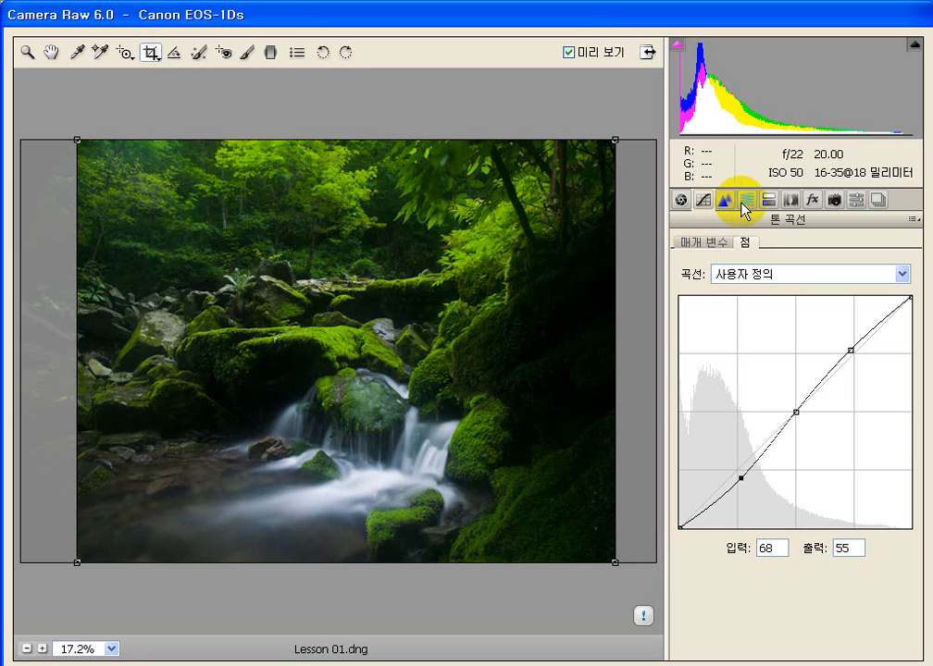
Step: Raise the saturation of the greens to +30 in the HSL adjustments and open the image in Photoshop
click(789, 206)
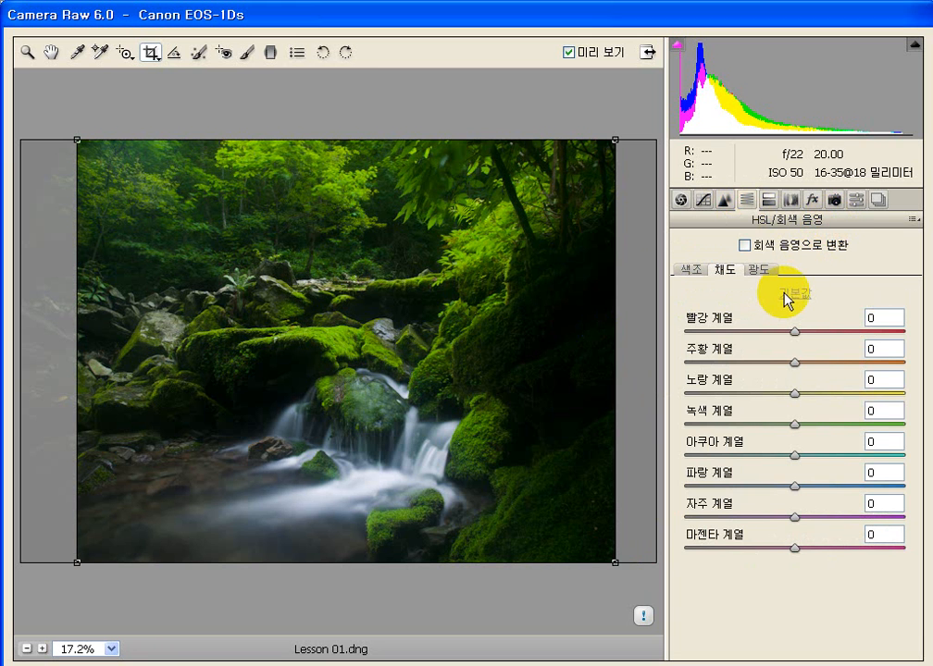
click(704, 270)
click(728, 271)
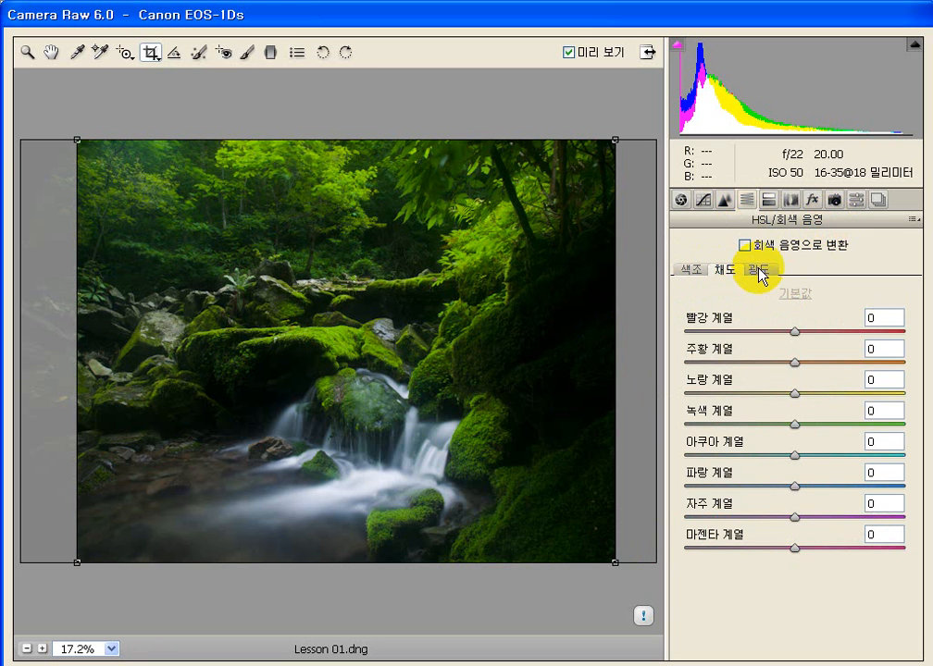
click(760, 268)
click(721, 272)
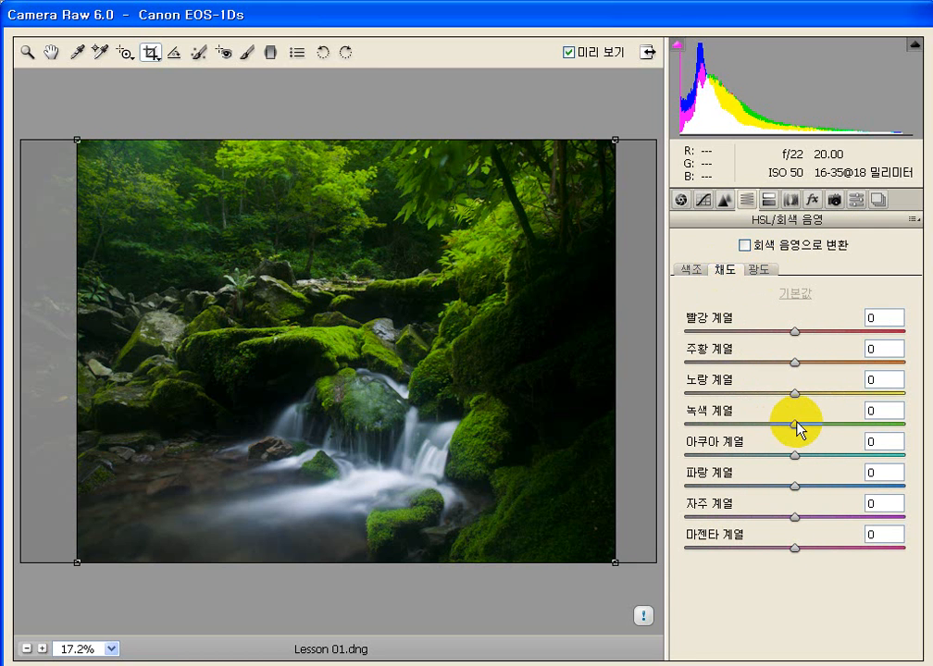
drag(797, 428, 831, 429)
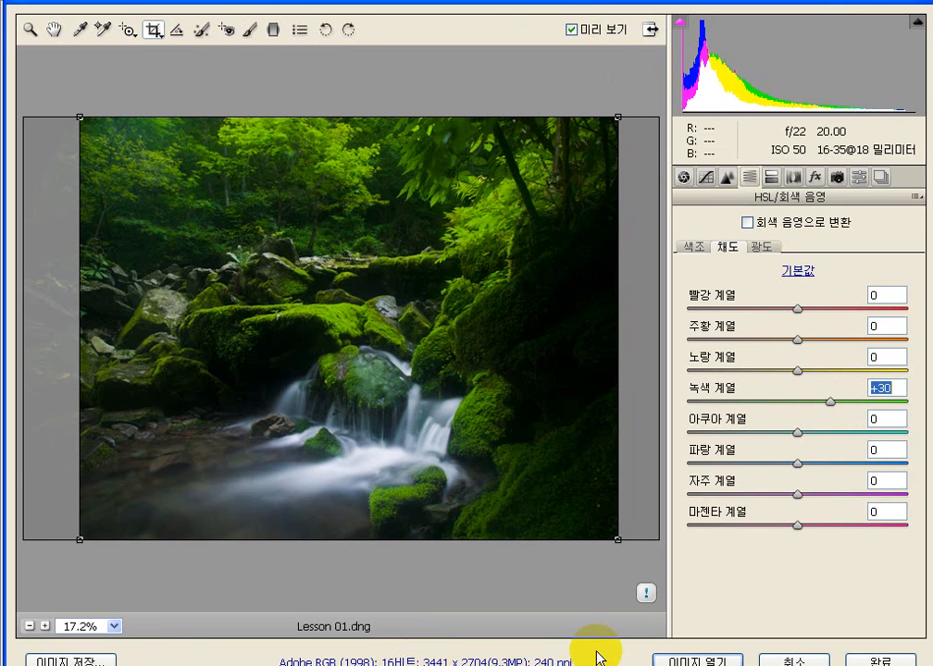
click(695, 658)
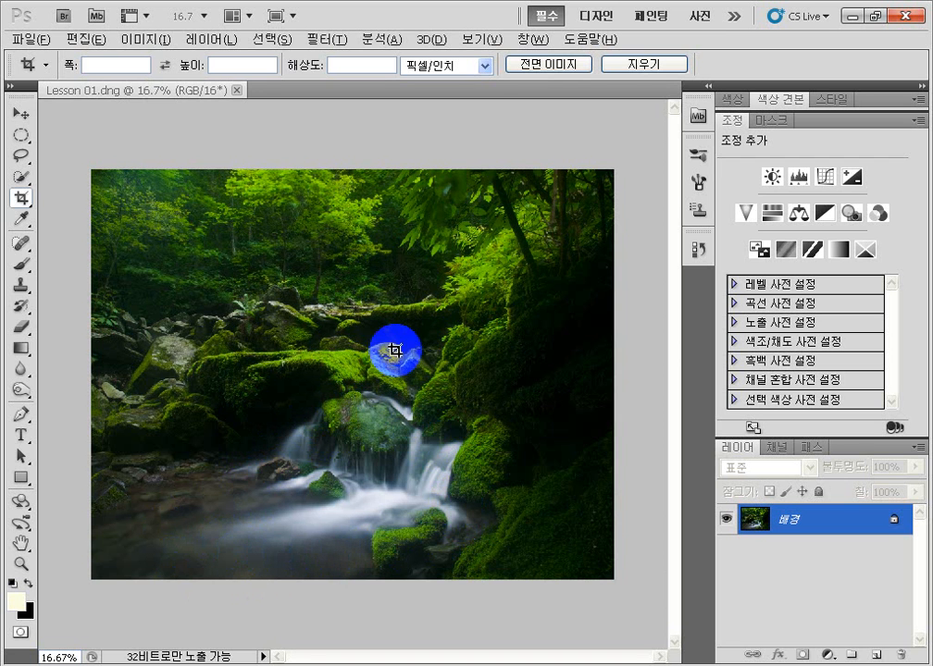
Step: Apply a Hue/Saturation adjustment to the whole image that lowers the saturation of the cyans to -50
click(157, 40)
mouse_move(166, 76)
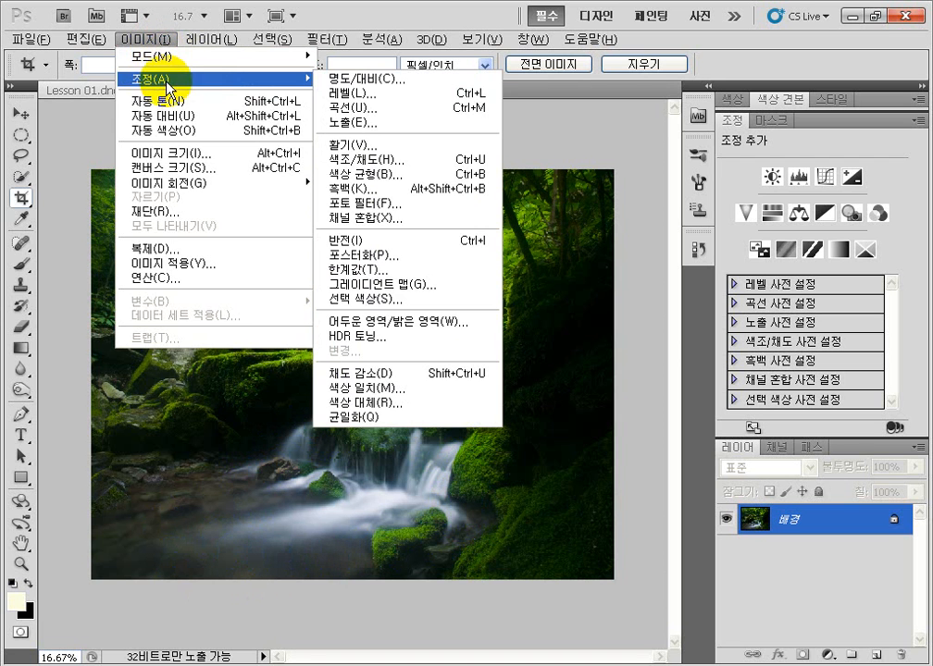
click(354, 161)
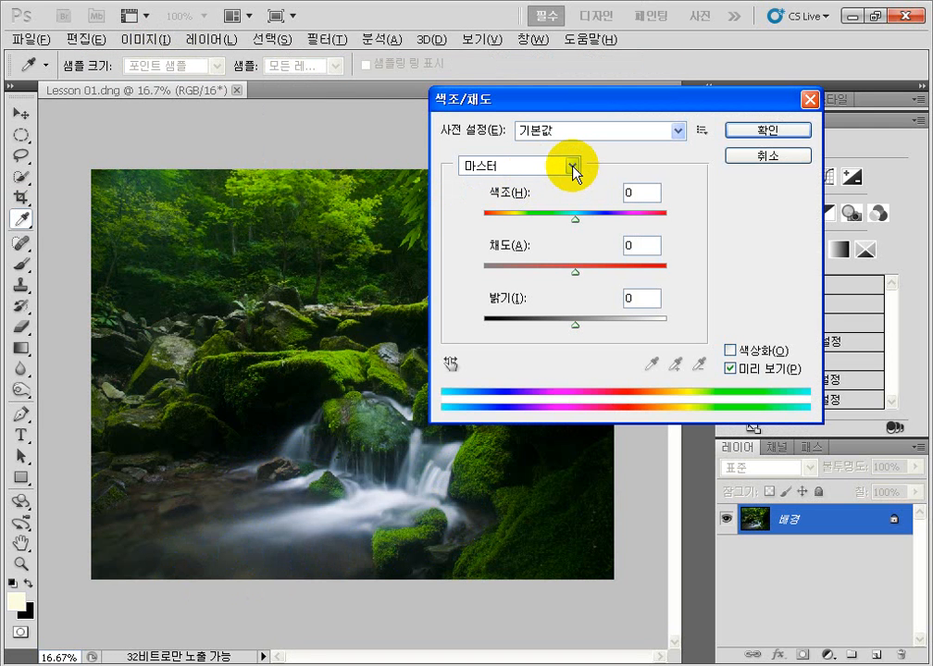
click(574, 168)
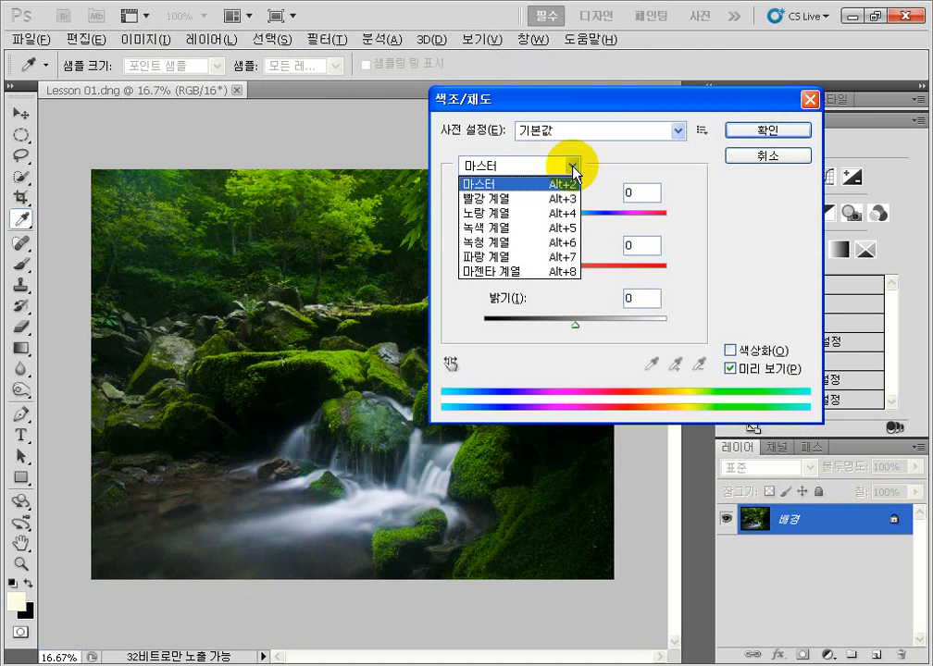
click(522, 248)
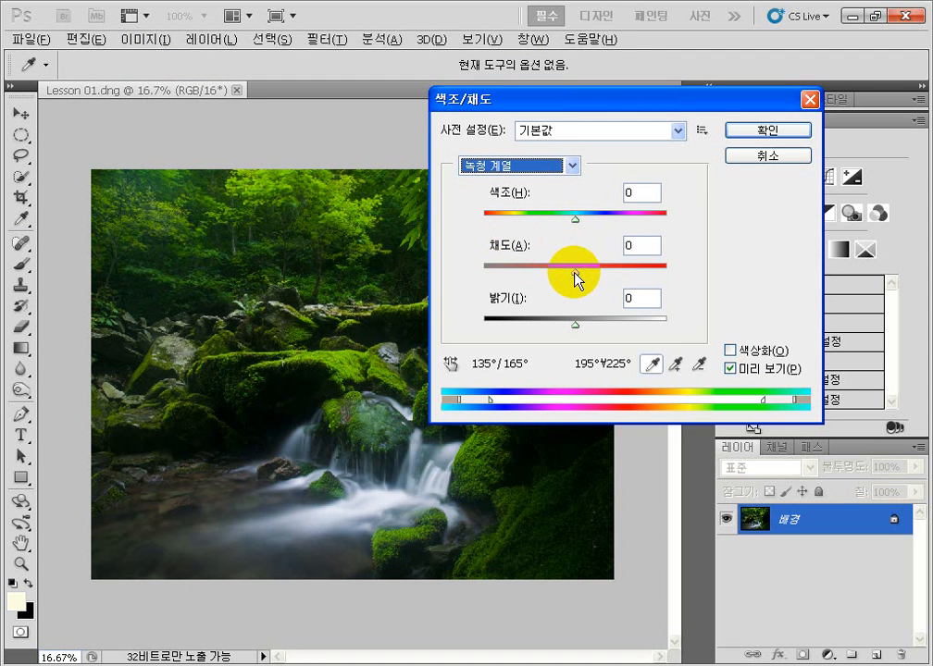
drag(574, 274, 541, 278)
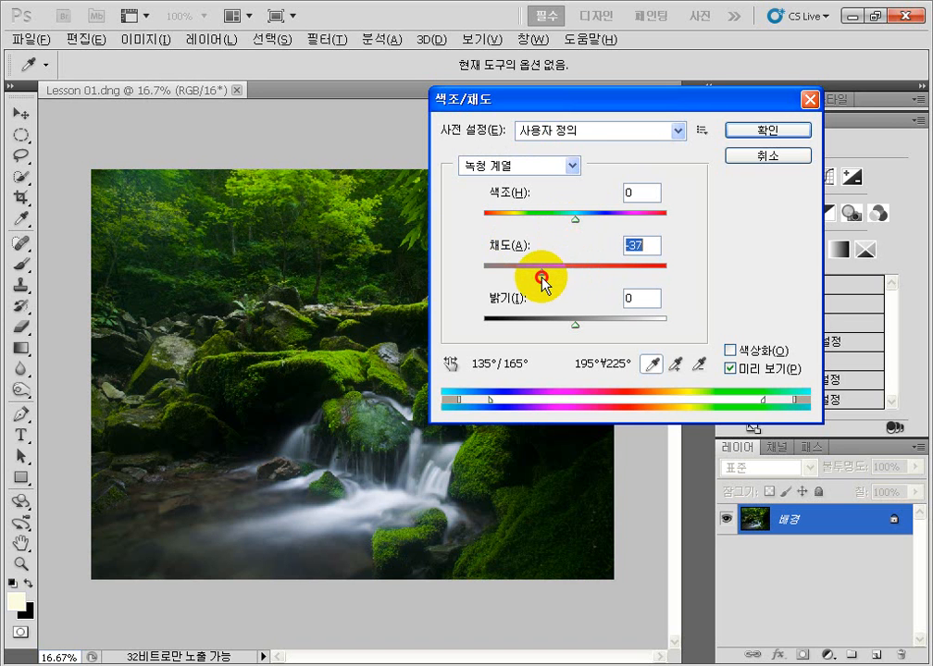
drag(542, 277, 531, 279)
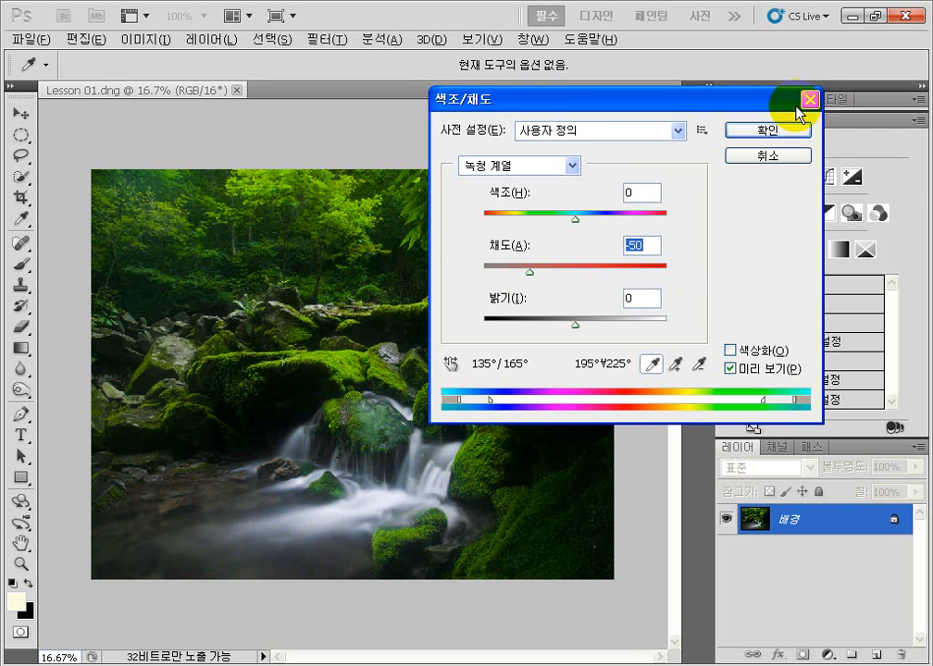
click(784, 132)
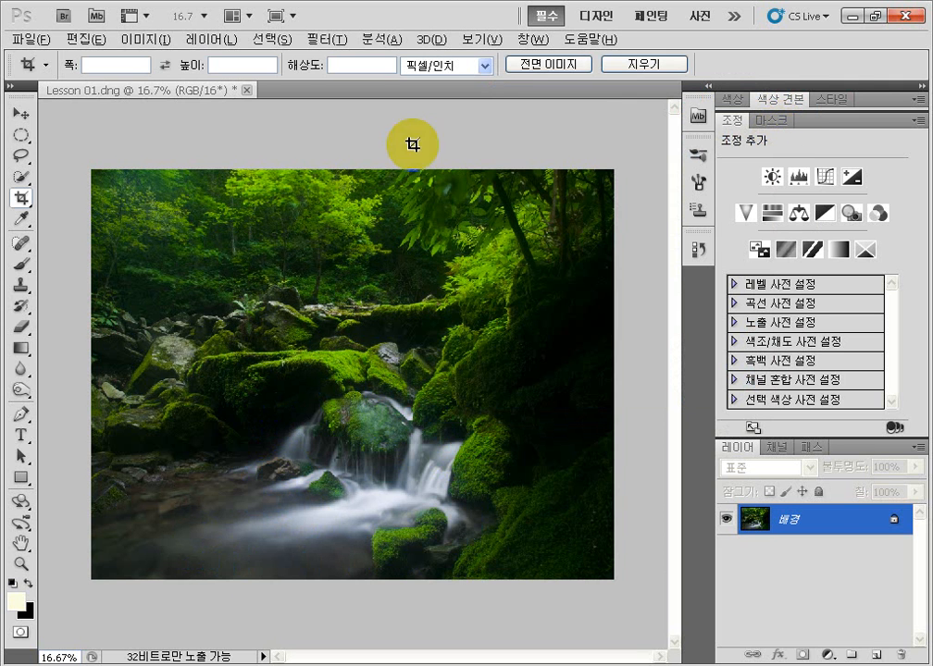
click(139, 39)
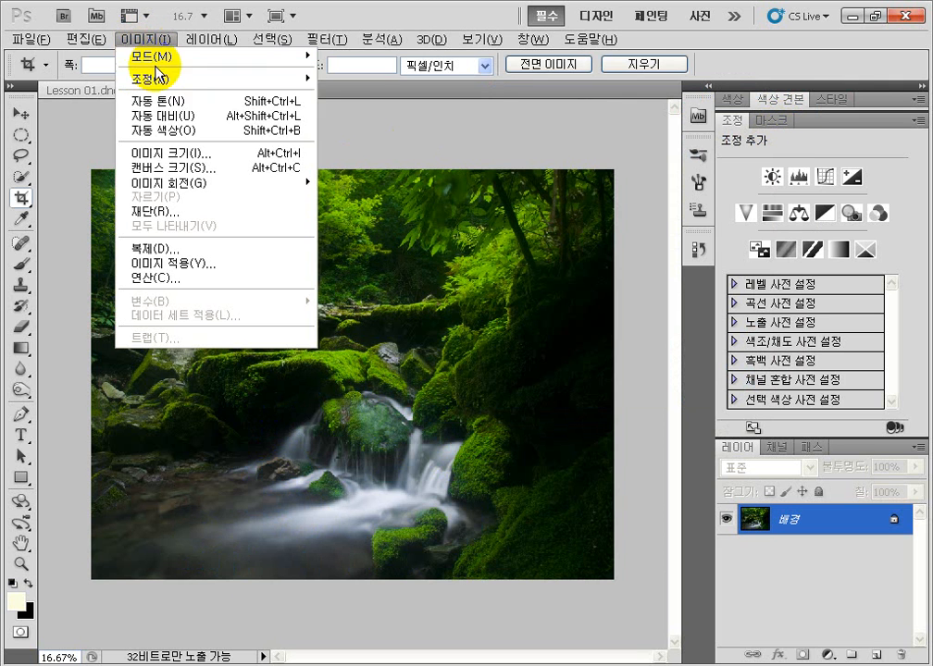
mouse_move(175, 83)
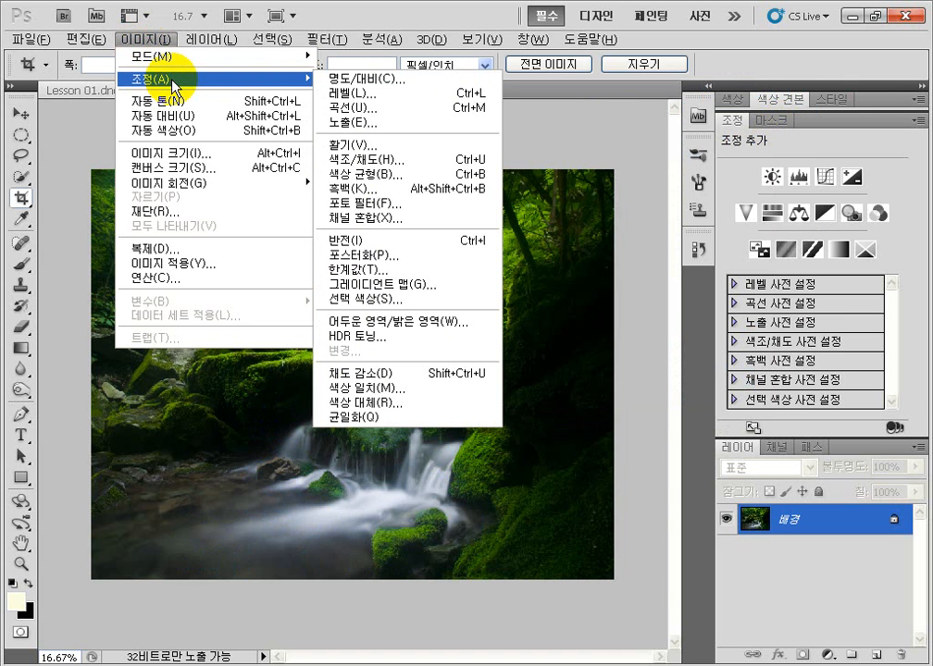
click(324, 386)
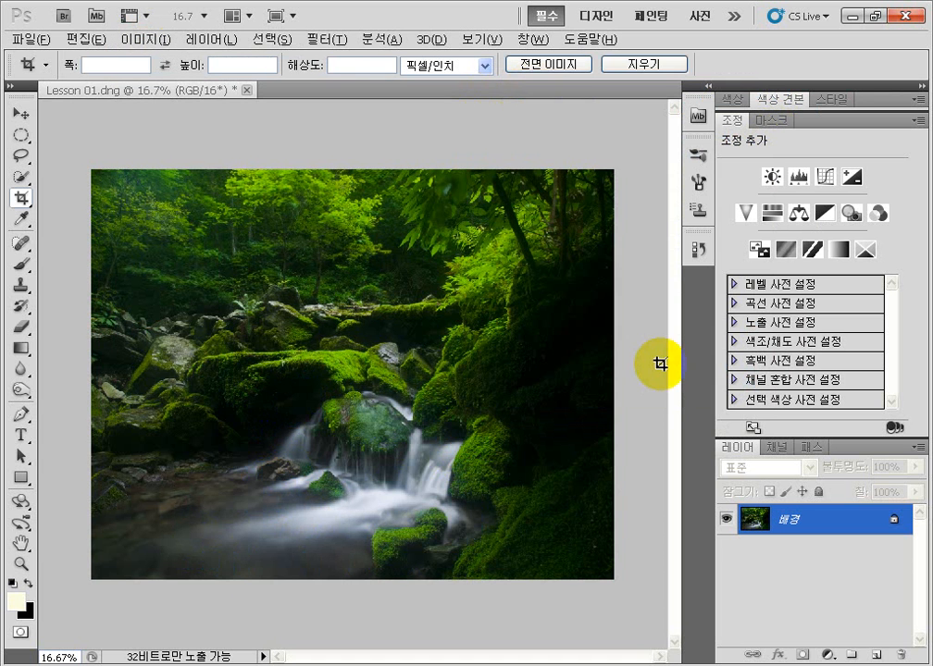
click(484, 515)
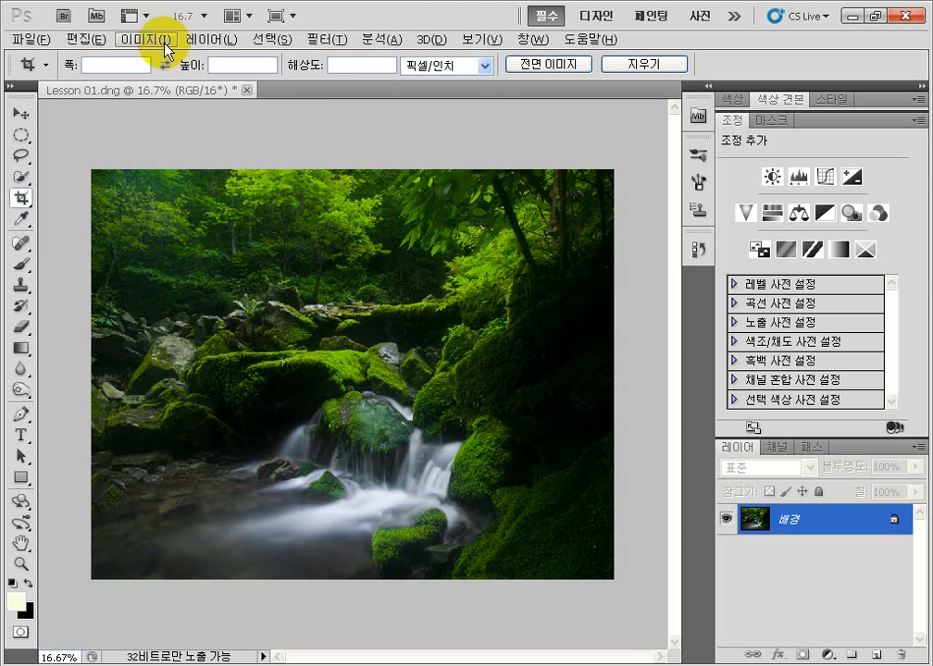
Step: Apply a Shadows/Highlights adjustment to the image with a shadow amount of 20% and a shadow tonal width of 15%
click(146, 41)
mouse_move(307, 82)
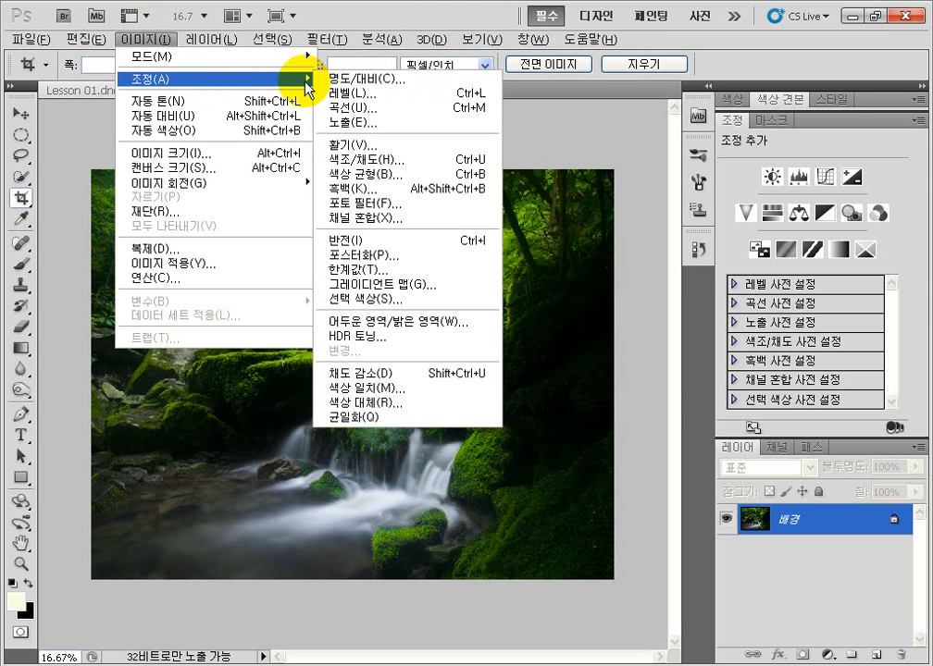
click(382, 324)
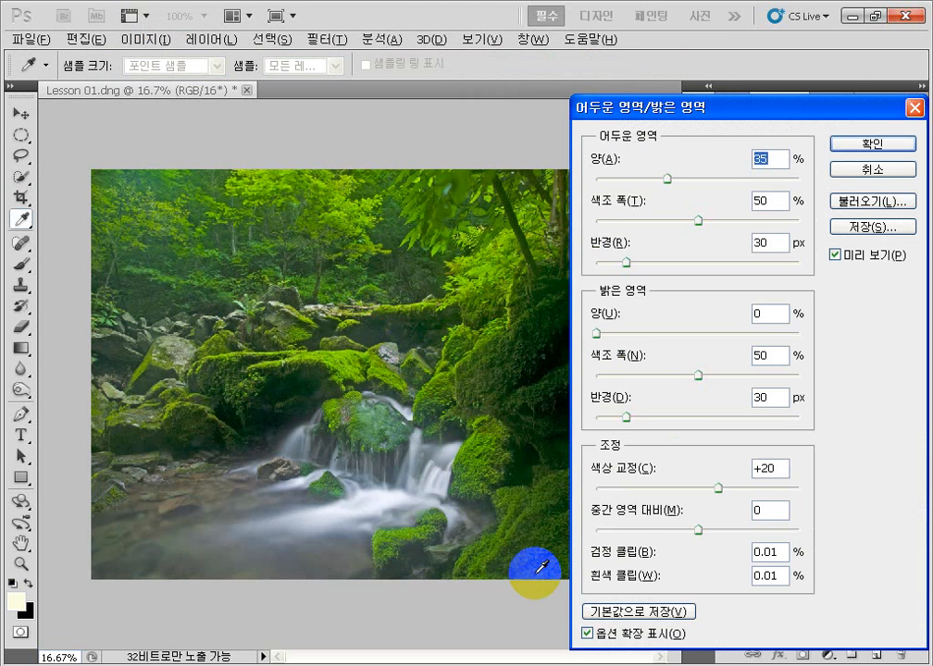
click(593, 633)
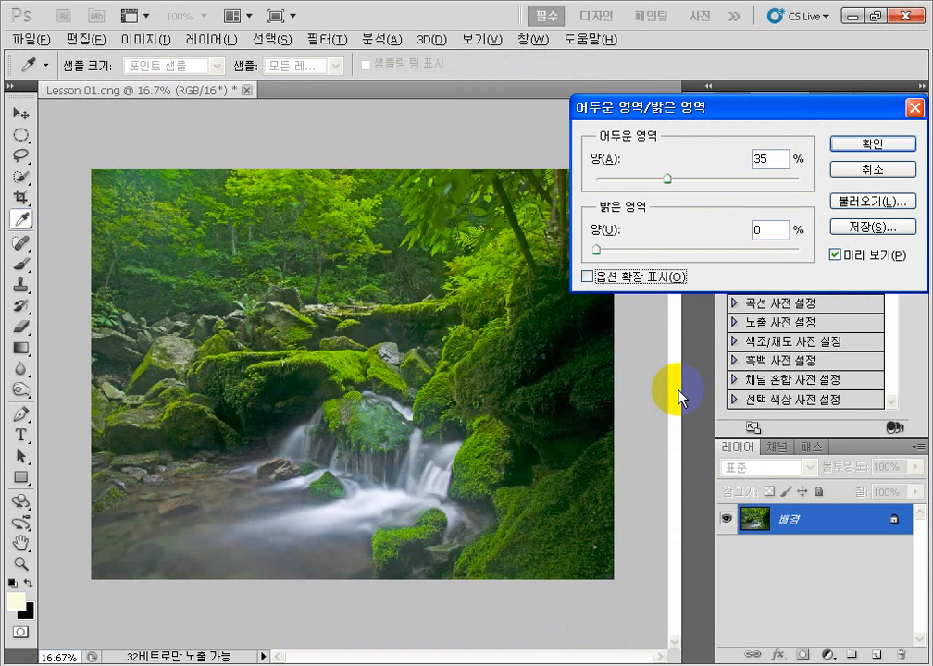
click(587, 276)
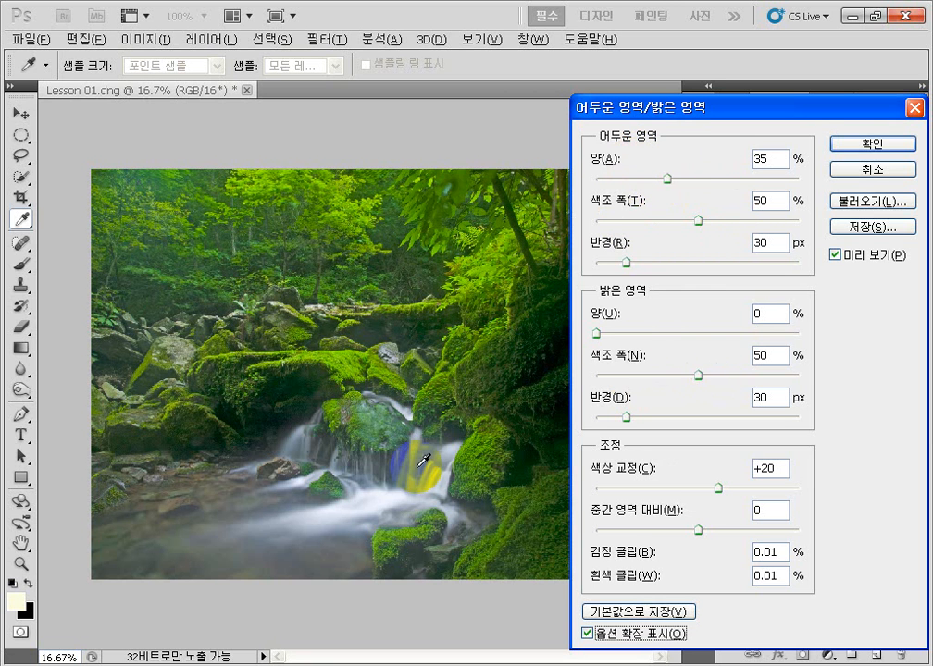
drag(752, 112, 728, 89)
click(760, 98)
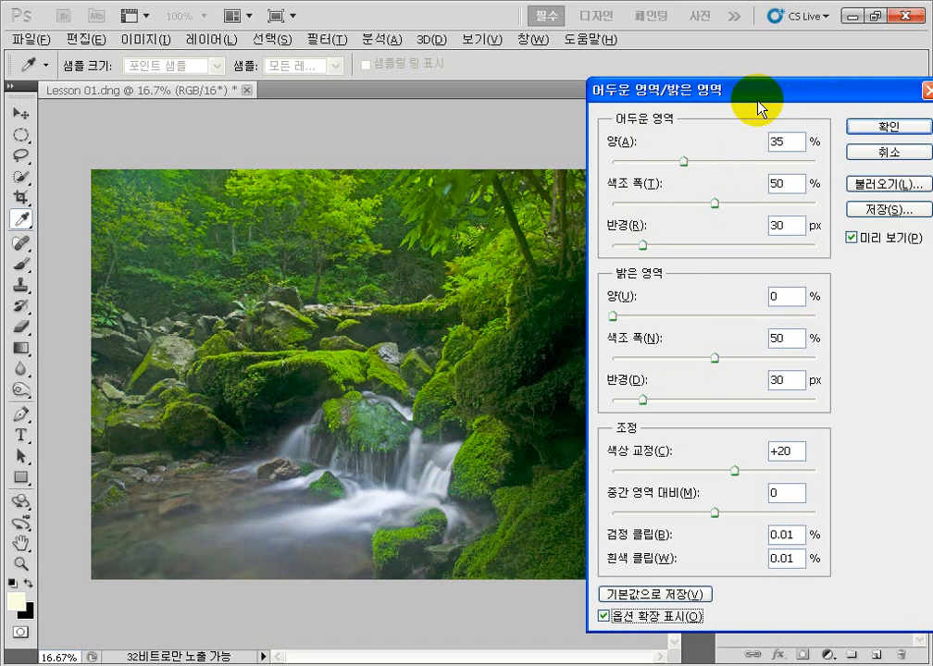
click(684, 162)
drag(683, 162, 655, 174)
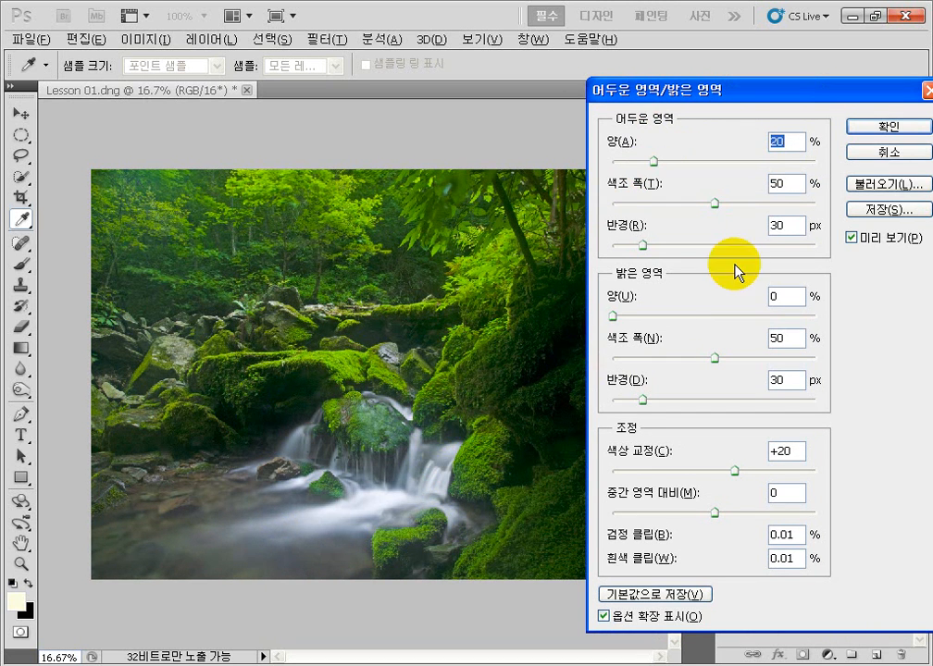
click(713, 205)
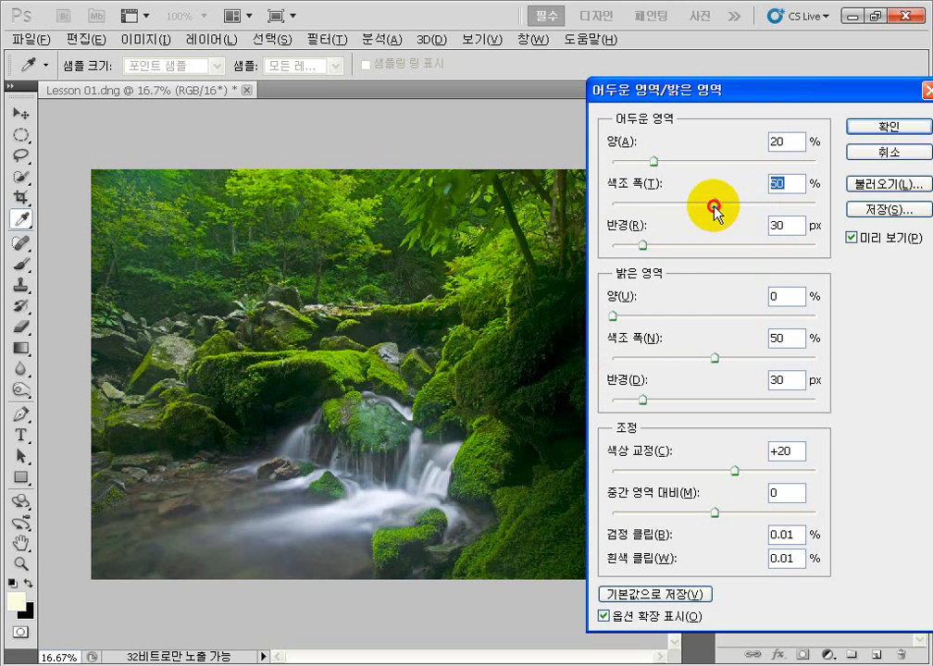
drag(713, 206, 643, 216)
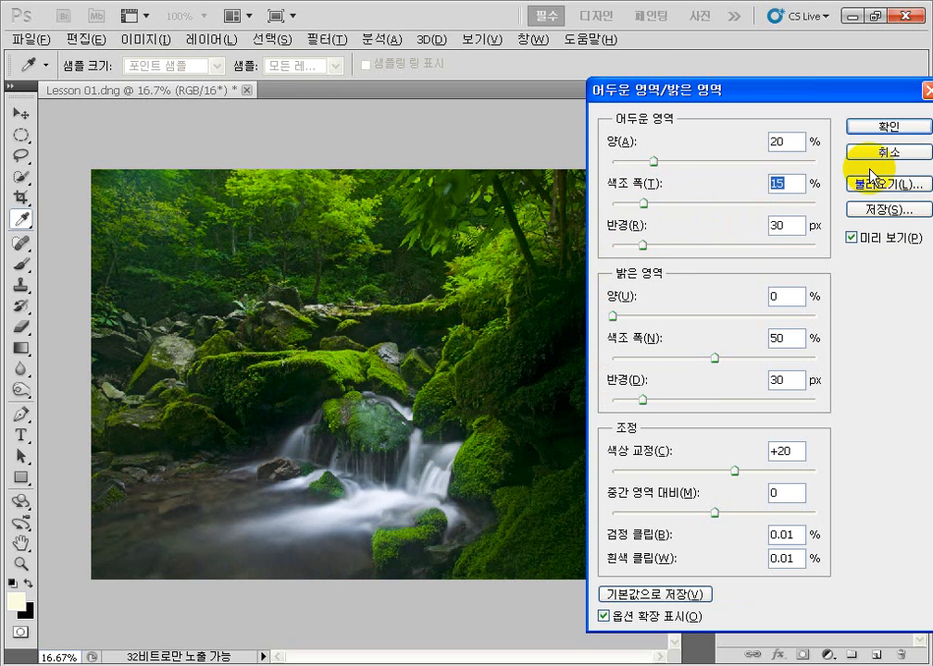
click(877, 128)
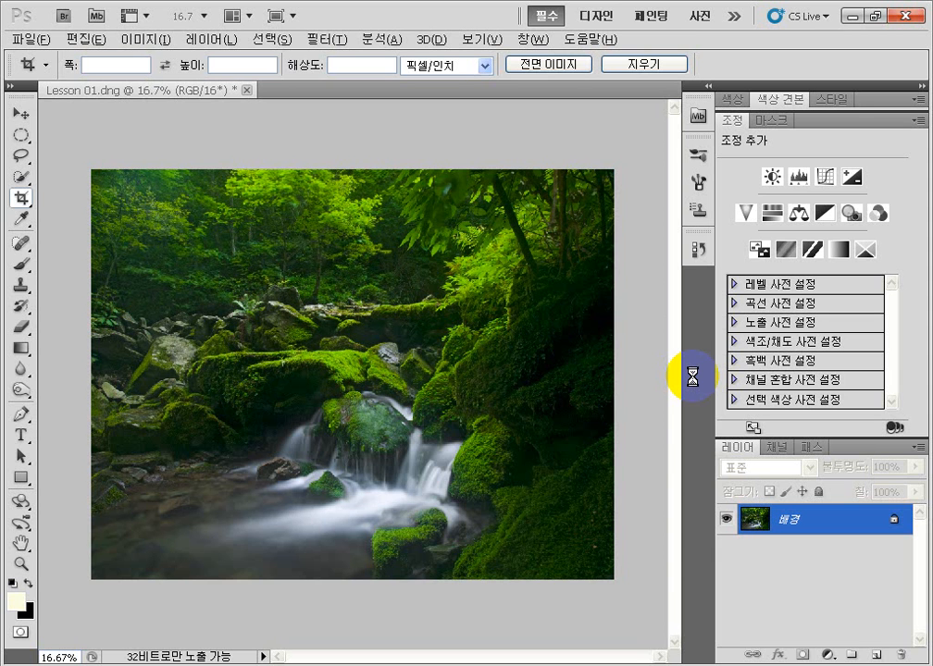
Step: Sharpen the image with Unsharp Mask at amount 120%, radius 1.2 pixels and threshold 0, previewing the mossy rocks
click(330, 41)
mouse_move(481, 255)
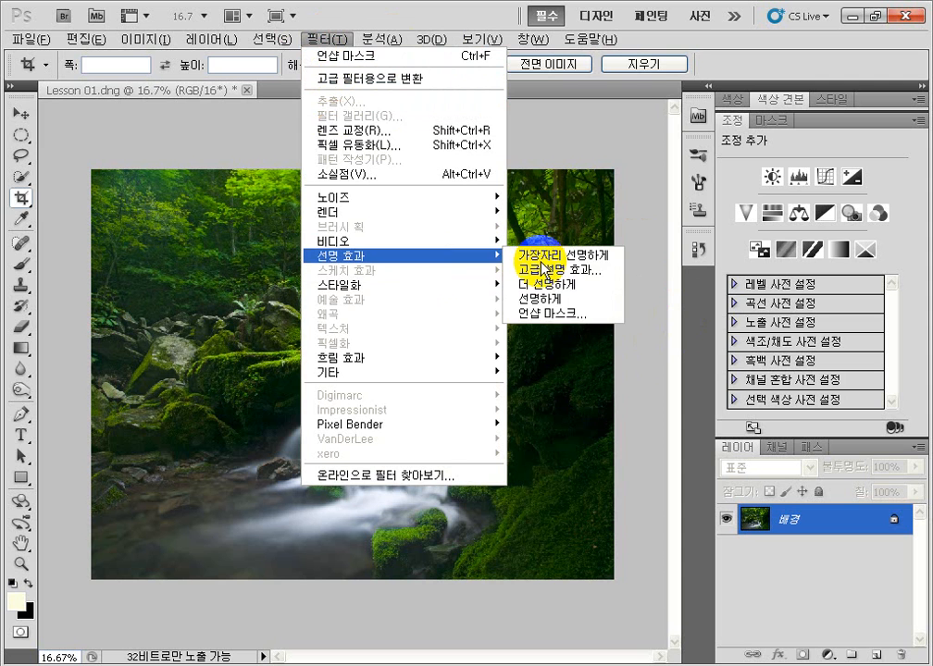
click(552, 314)
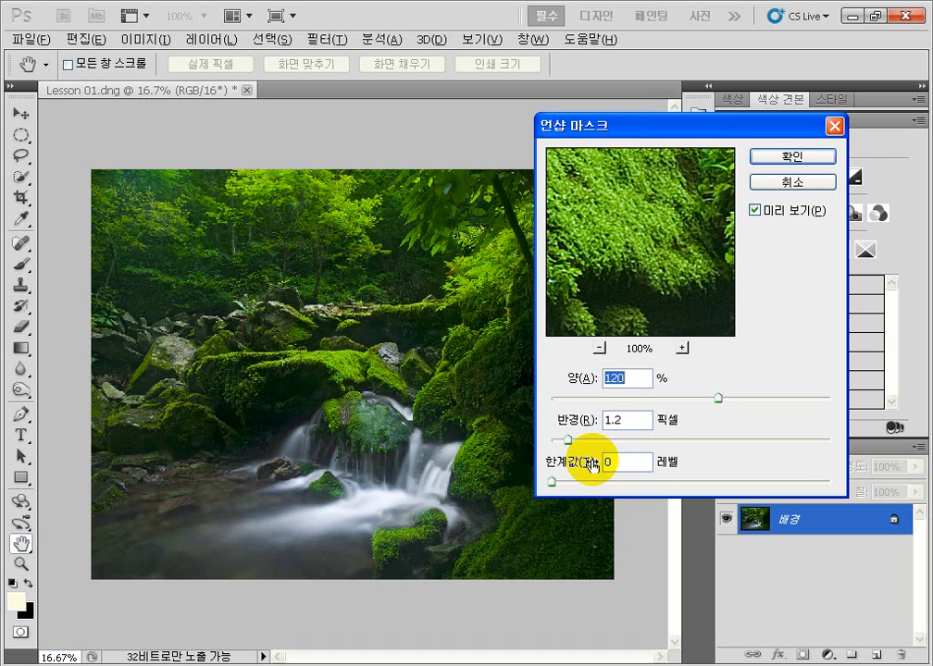
click(371, 354)
click(683, 210)
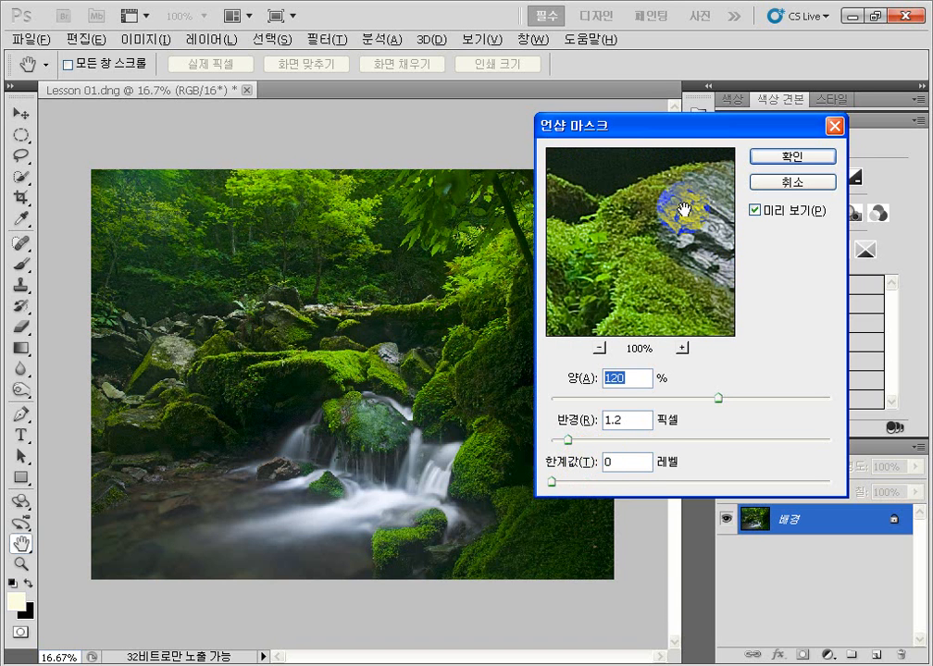
click(332, 362)
drag(332, 362, 362, 375)
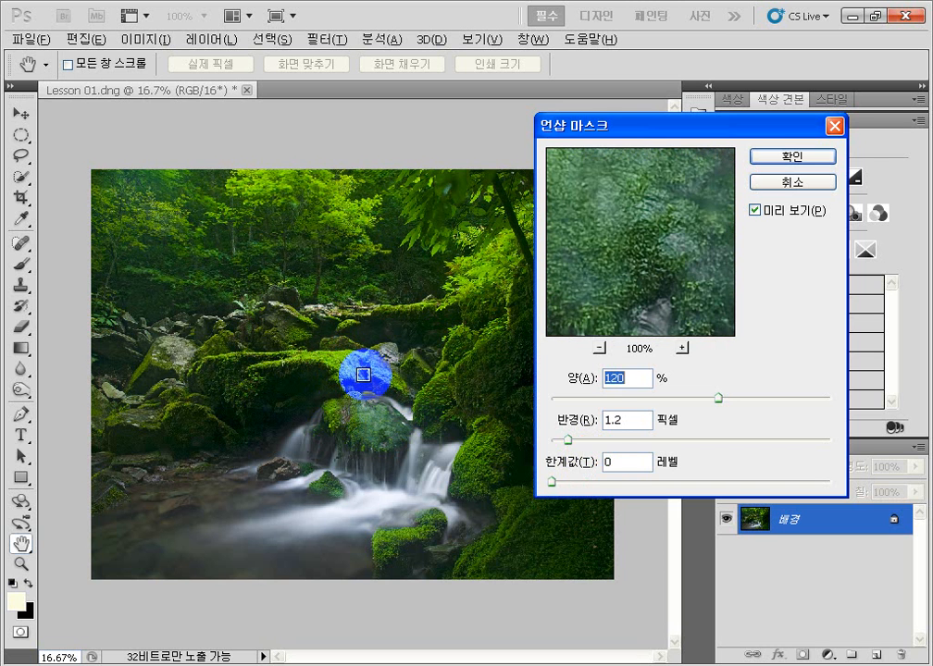
click(363, 375)
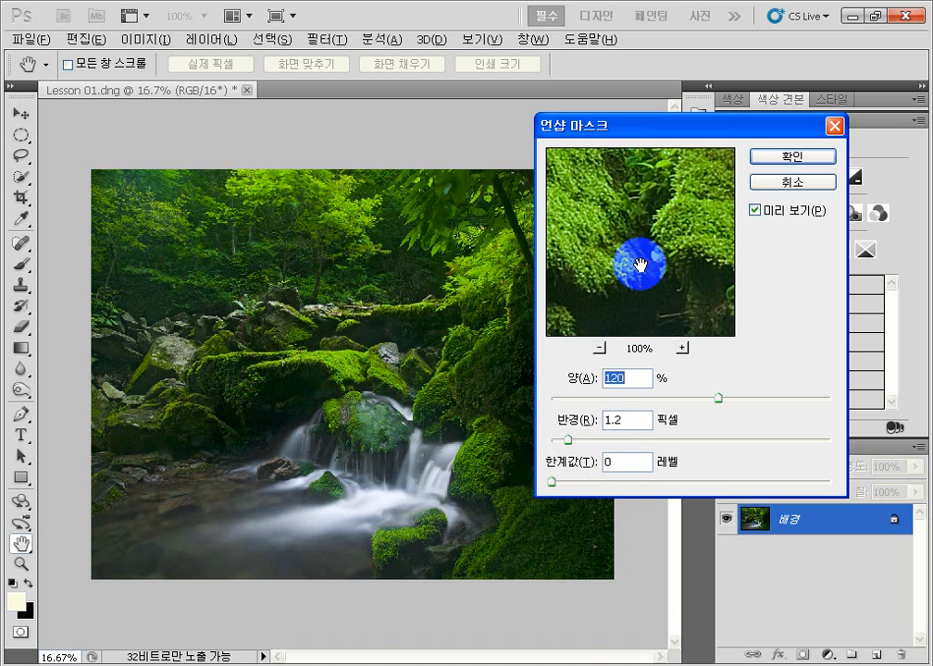
mouse_move(716, 400)
mouse_down()
mouse_move(799, 399)
mouse_move(641, 399)
mouse_move(719, 405)
mouse_up()
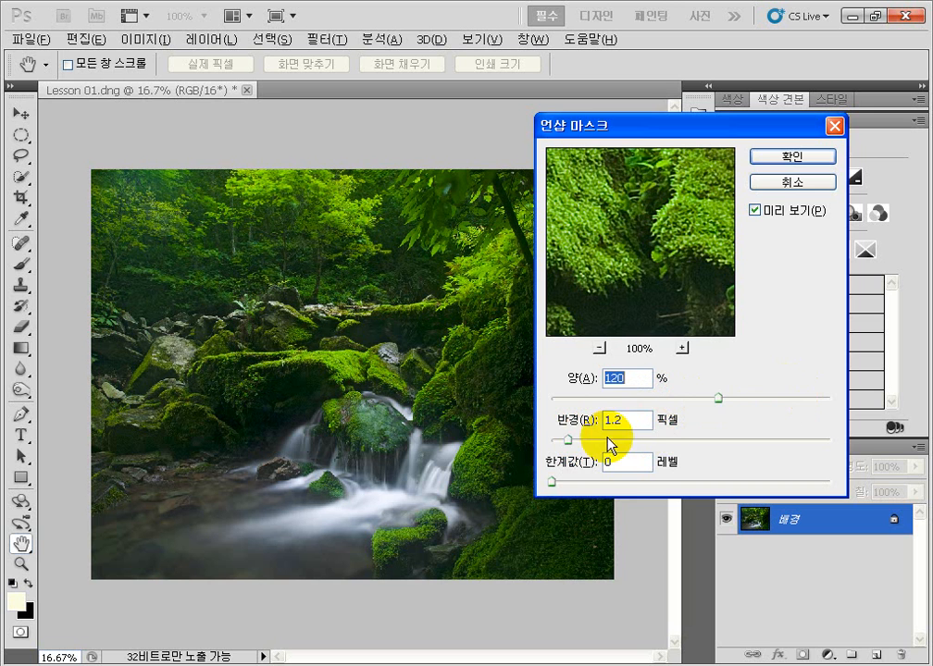
click(781, 159)
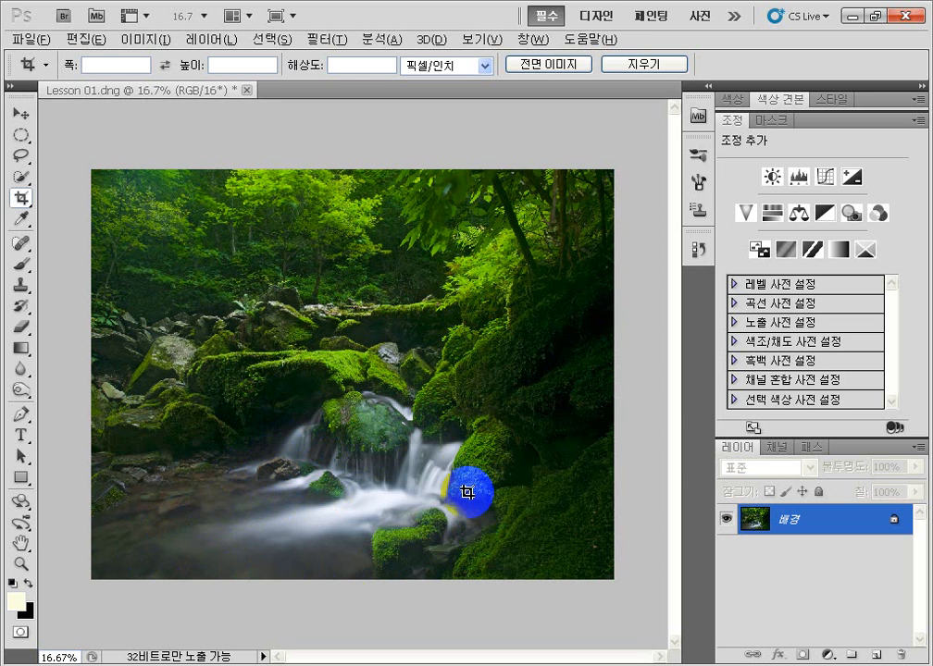
click(146, 39)
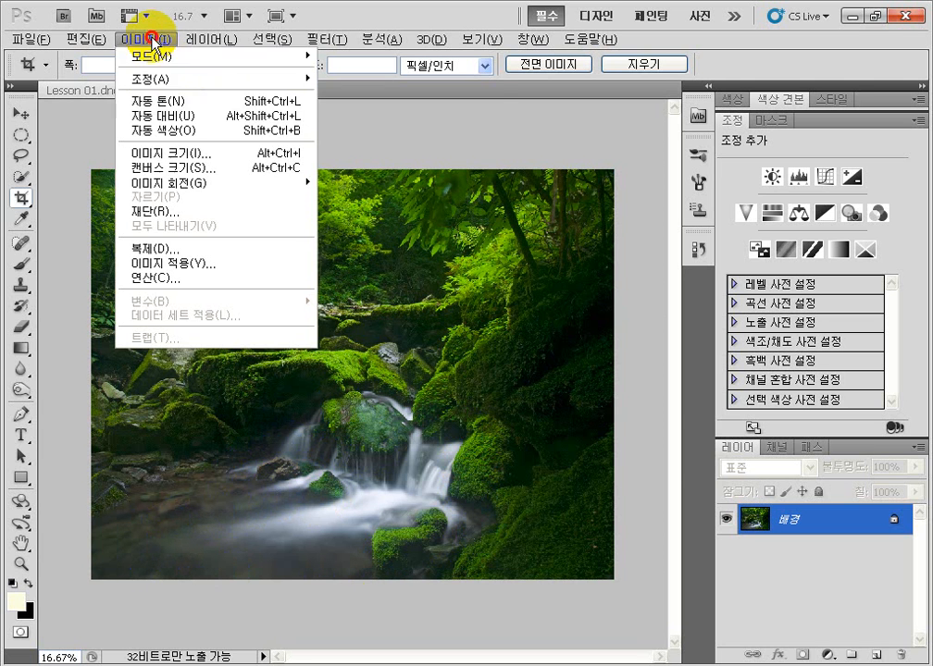
mouse_move(311, 81)
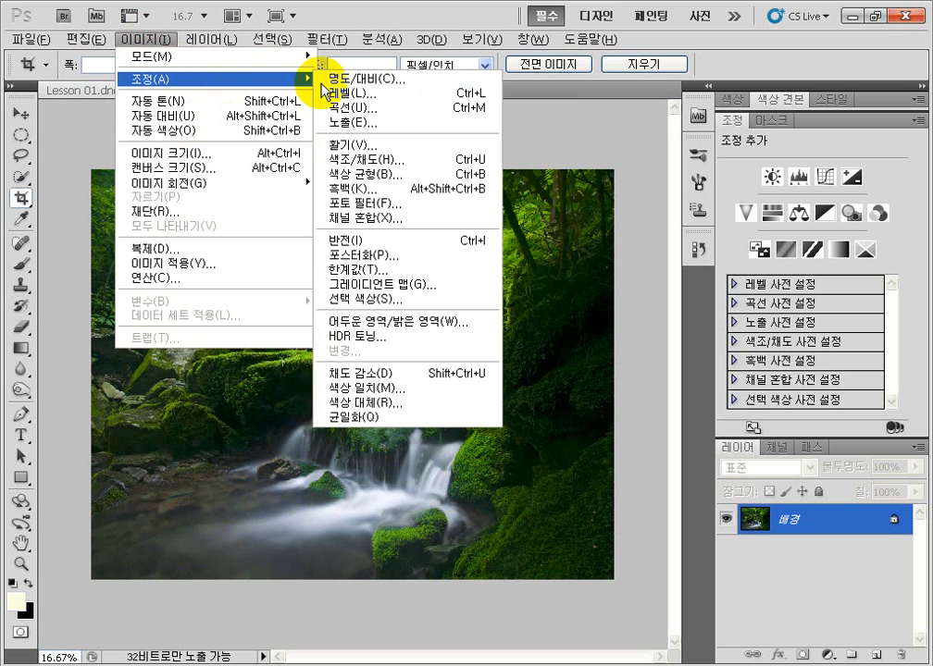
click(398, 164)
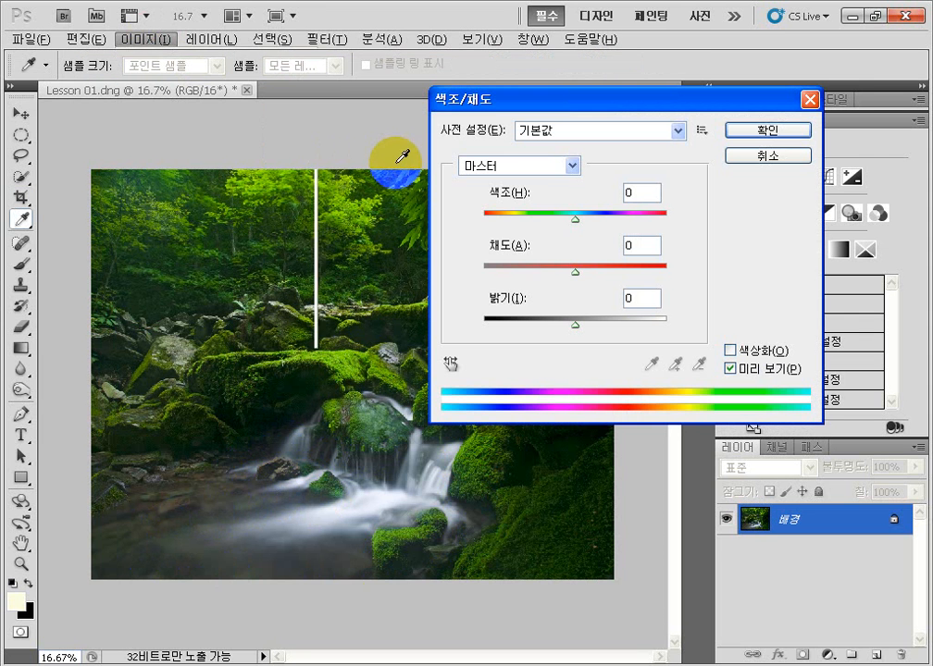
click(539, 172)
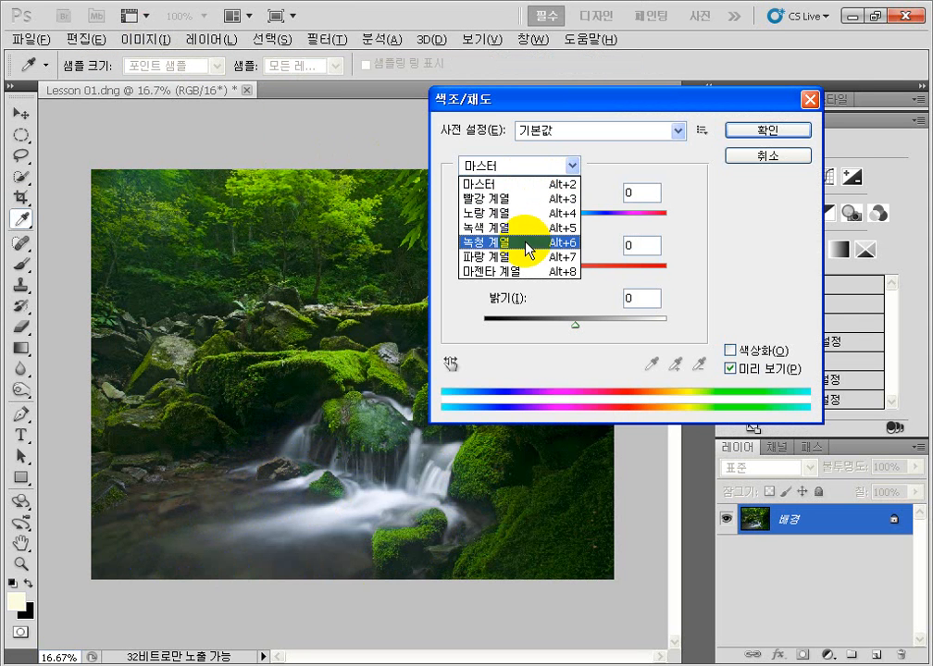
click(523, 243)
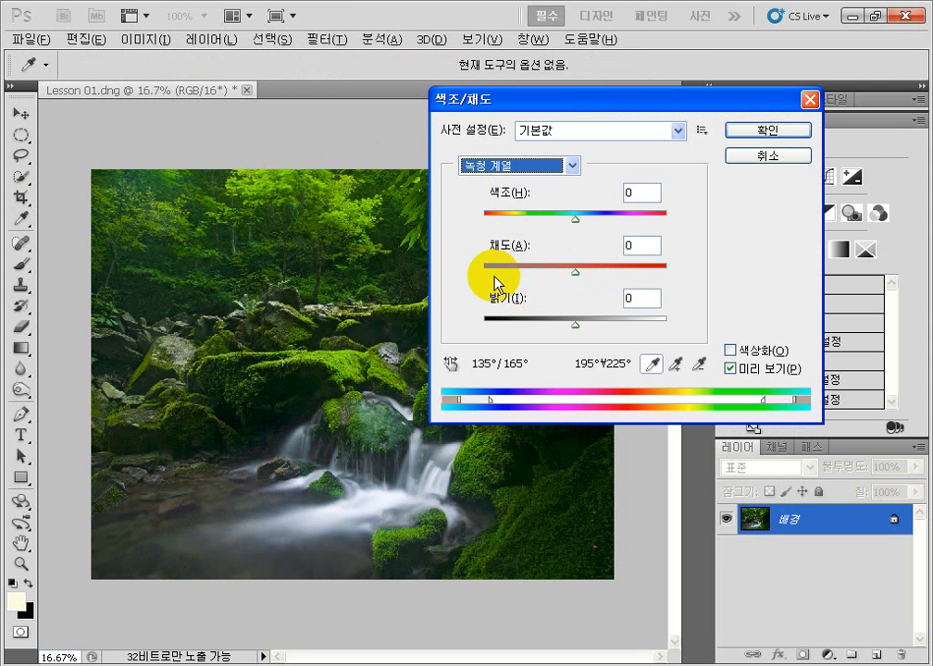
click(764, 161)
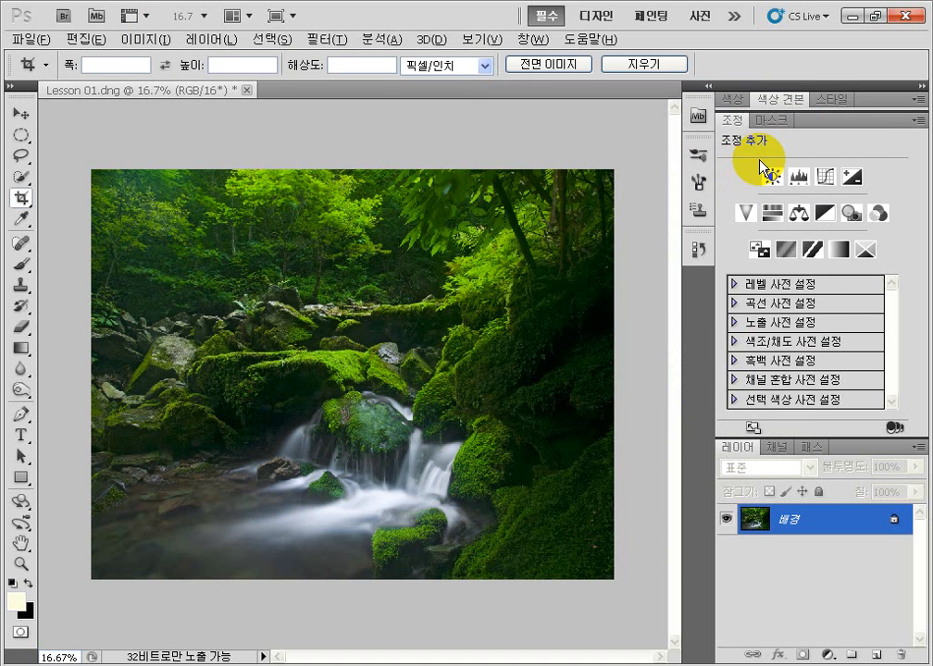